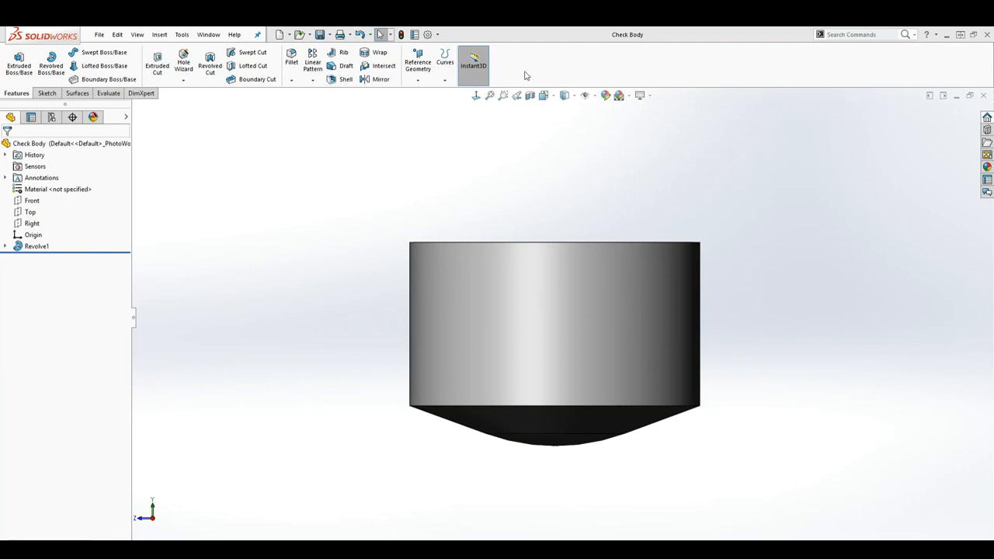
# Save the part under the file name Check Body in the Check Valve folder
pyautogui.click(99, 34)
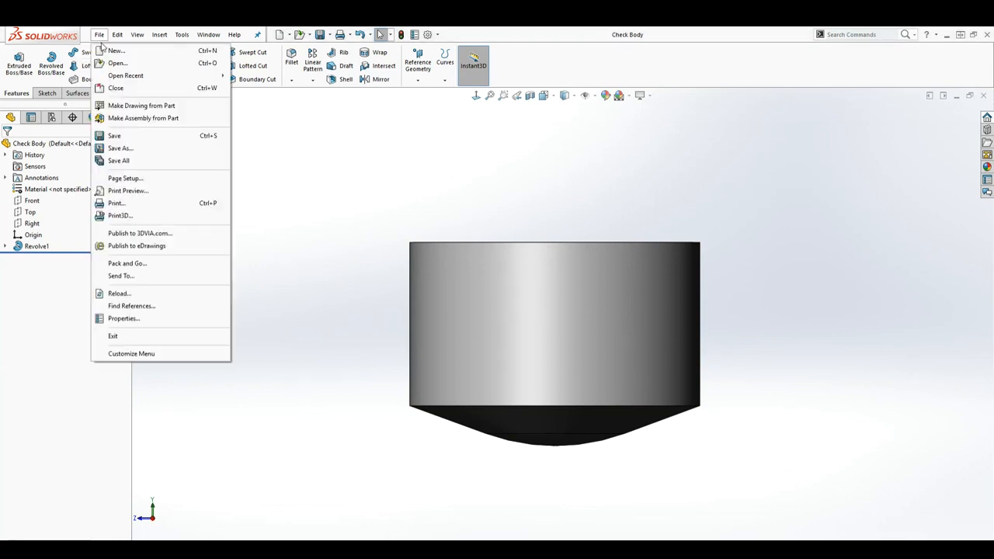
pyautogui.click(127, 150)
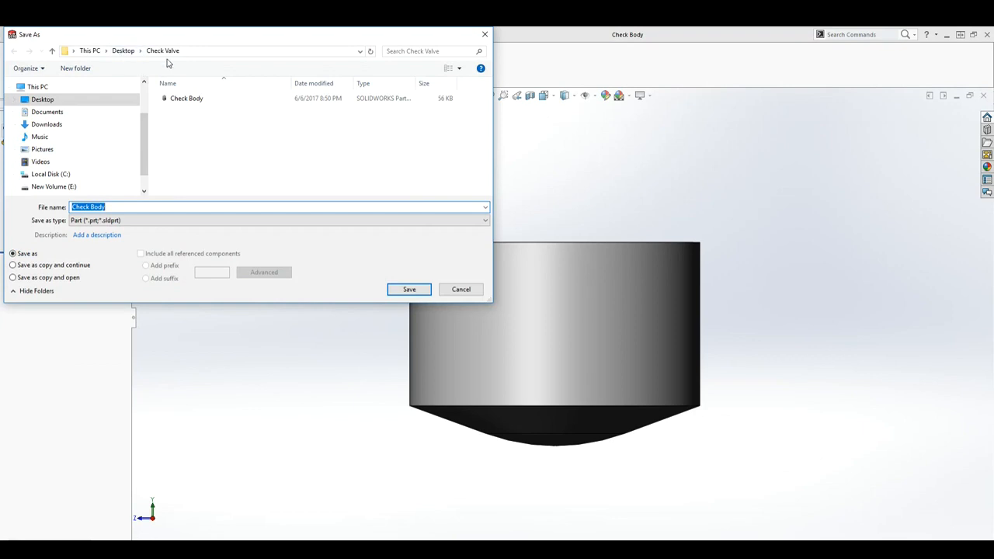
pyautogui.click(410, 290)
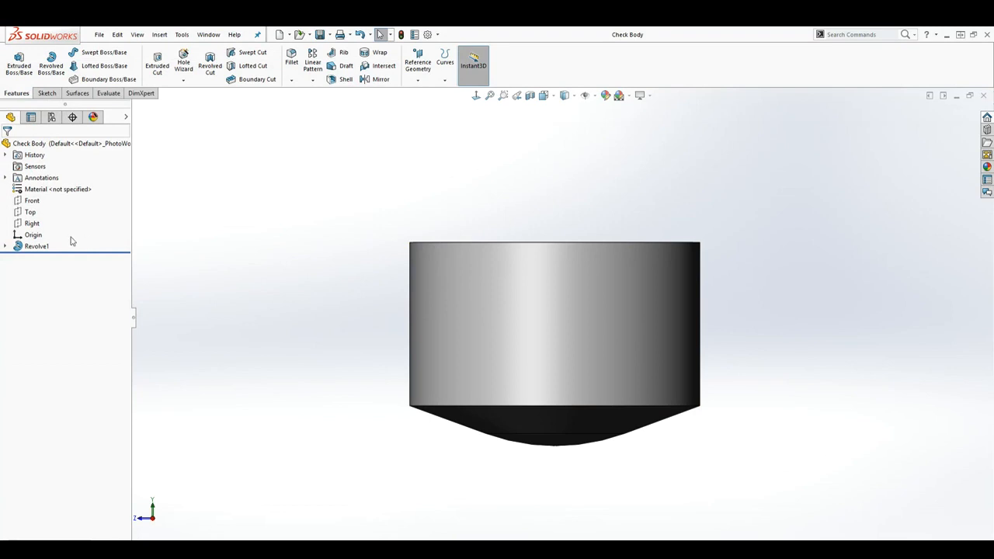
# Compare the Right and Front planes, start a sketch on the Front plane and view it face-on
pyautogui.click(32, 224)
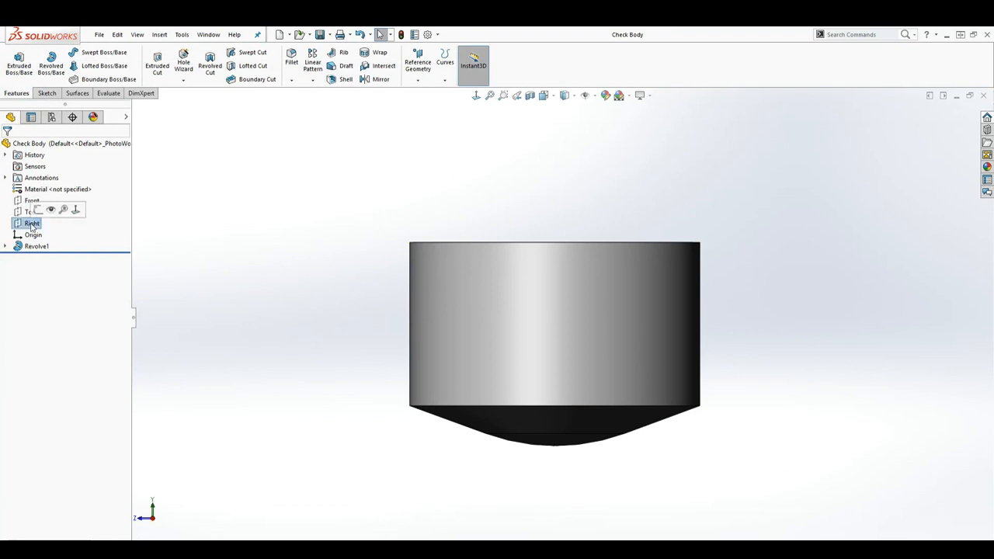
pyautogui.scroll(5, 544, 349)
pyautogui.moveTo(558, 356); pyautogui.dragTo(506, 373, button='middle')
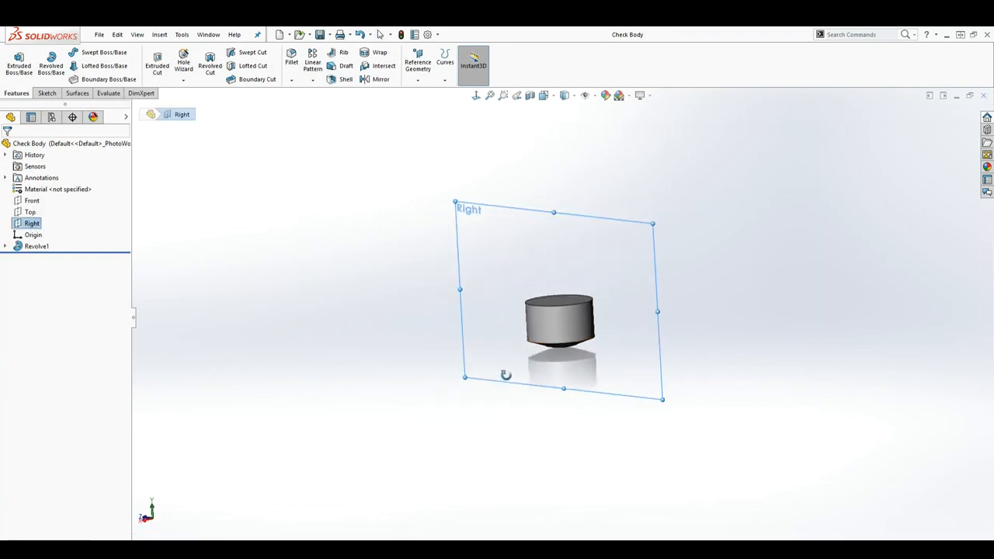
pyautogui.click(31, 201)
pyautogui.moveTo(430, 331); pyautogui.dragTo(469, 329, button='middle')
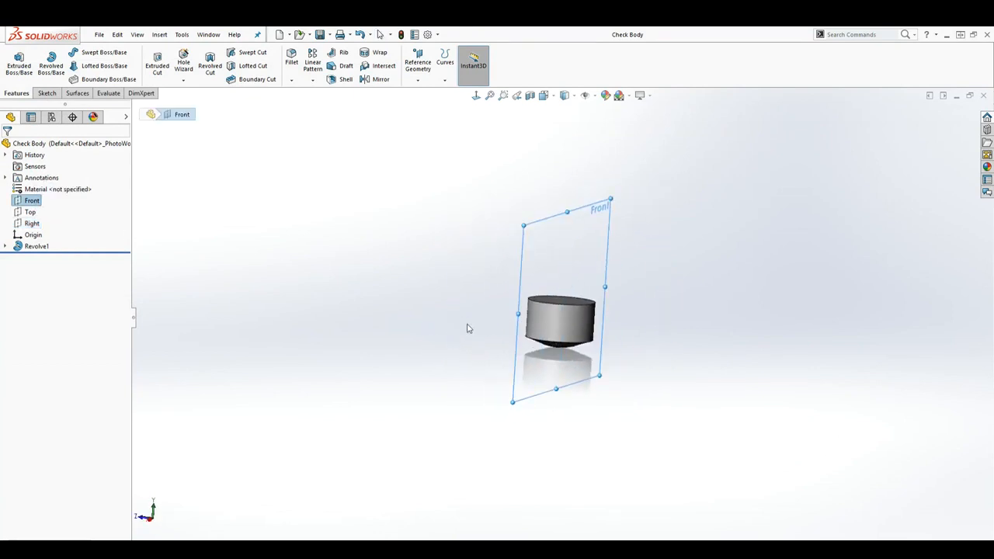
pyautogui.click(46, 93)
pyautogui.click(15, 60)
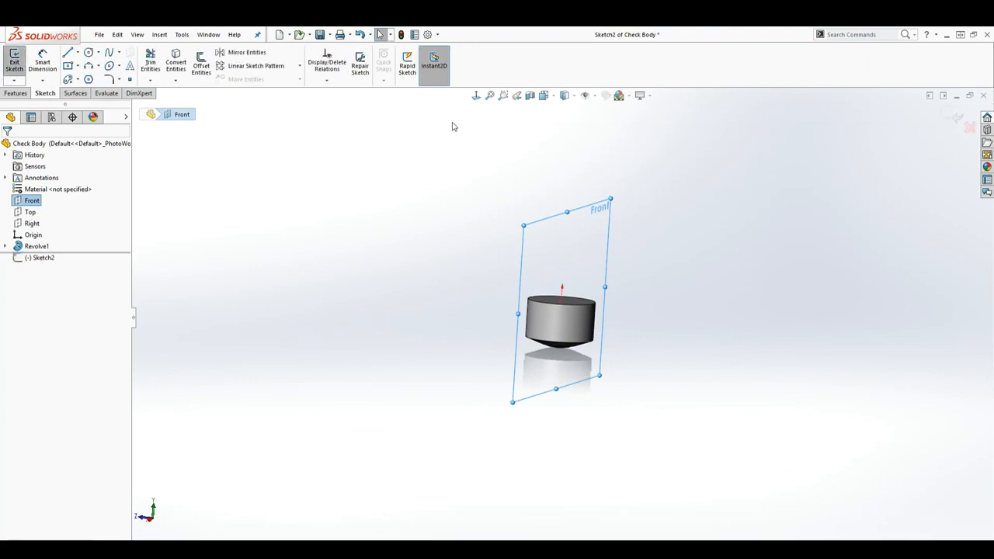
pyautogui.click(476, 96)
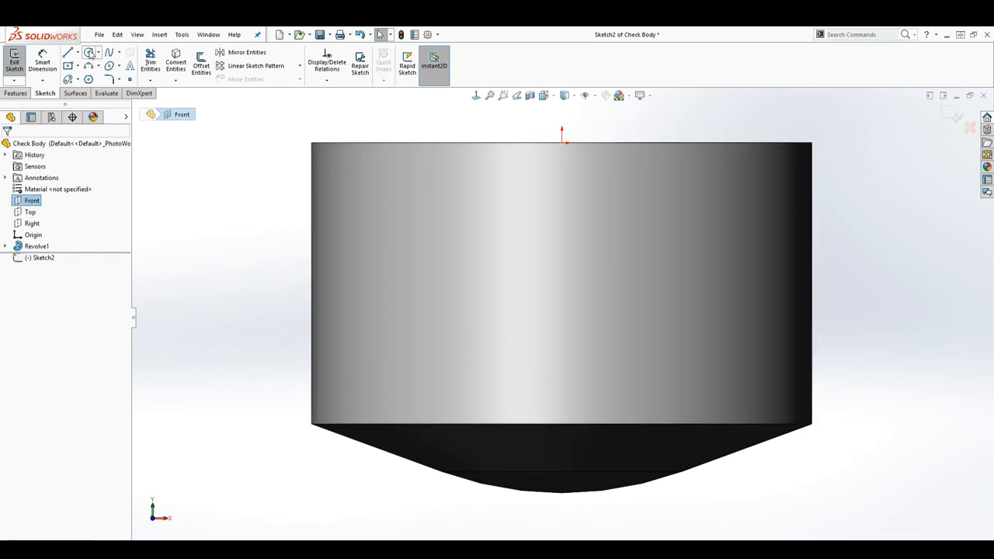
# Sketch a circle of about 21 mm radius centred on the origin at the body's top face
pyautogui.click(89, 52)
pyautogui.click(562, 143)
pyautogui.scroll(3, 617, 136)
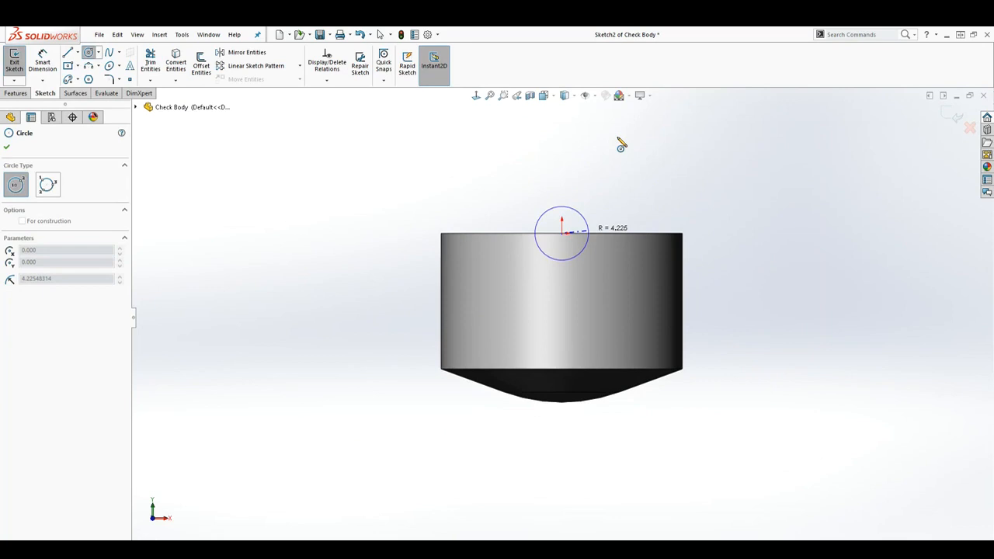
pyautogui.click(675, 156)
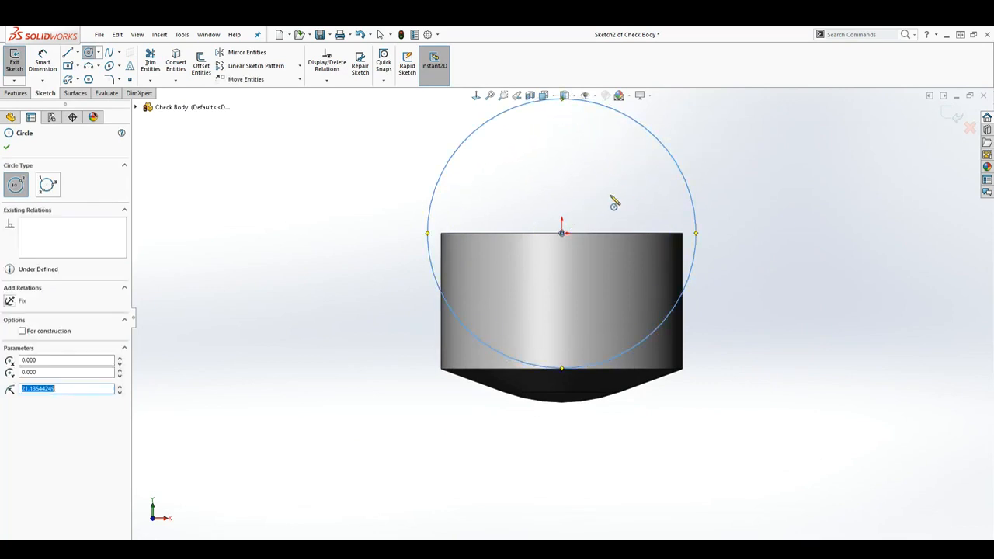
pyautogui.press('Escape')
# Dimension the circle's diameter at 38 mm
pyautogui.click(695, 258)
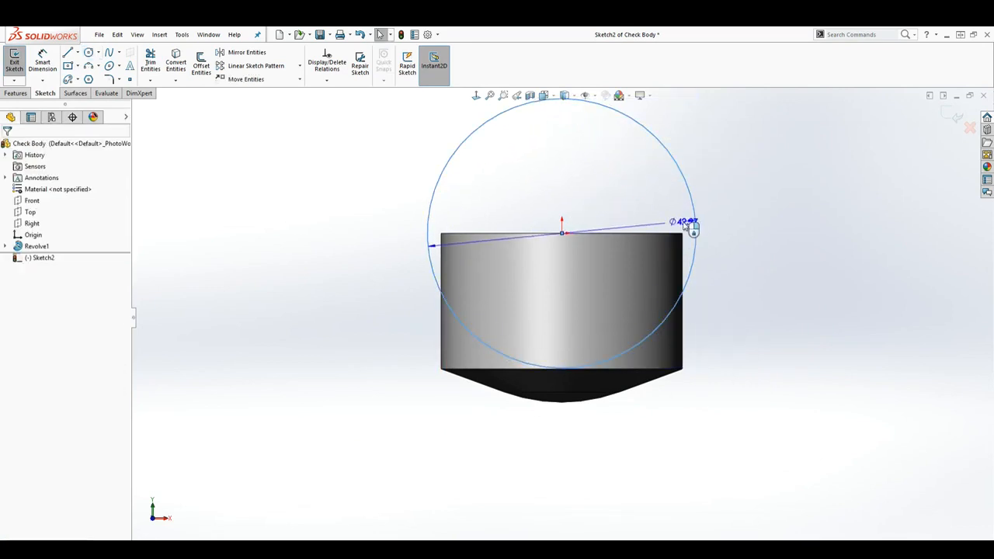
pyautogui.click(748, 157)
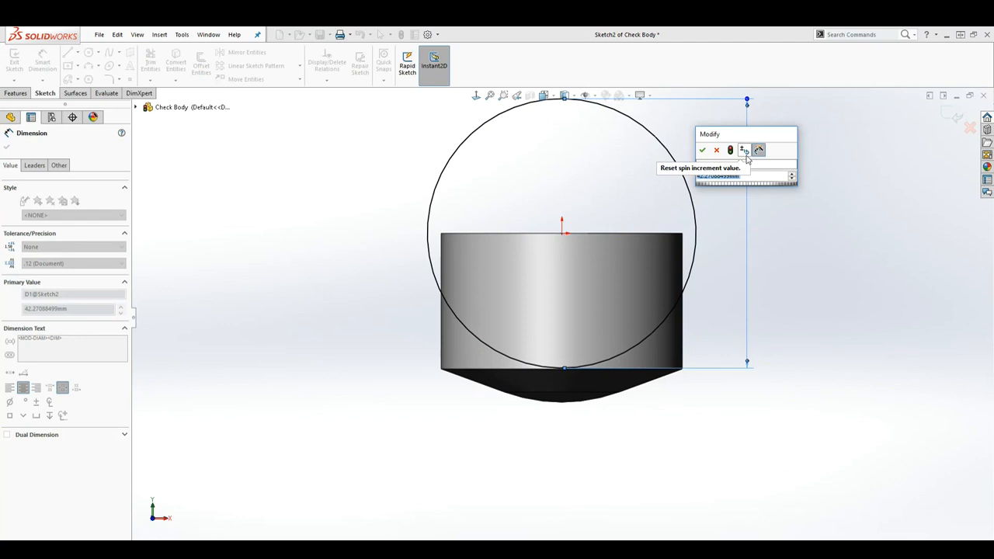
pyautogui.write('38')
pyautogui.press('Return')
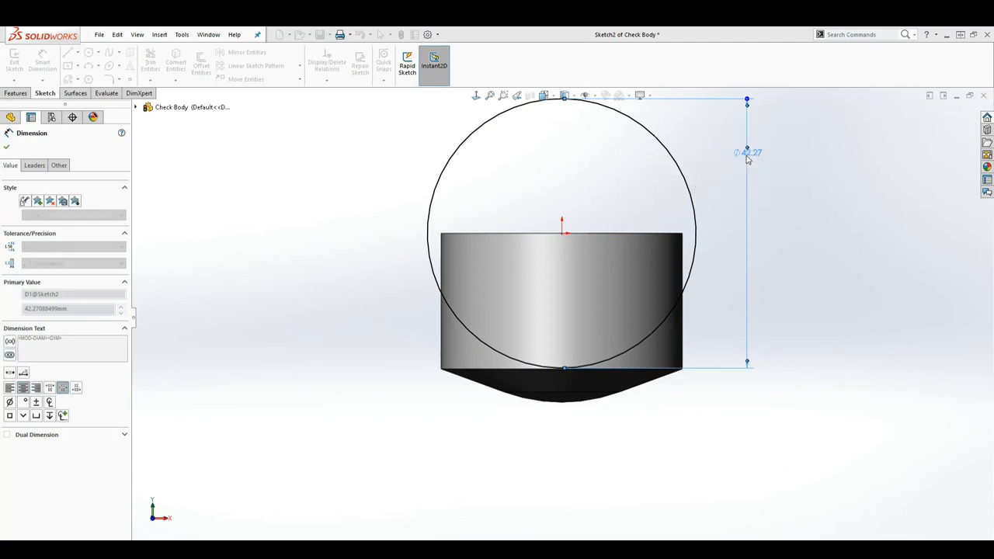
# Start a boss extrusion of the circle and preview it with the Through All end condition
pyautogui.scroll(2, 726, 214)
pyautogui.moveTo(666, 271); pyautogui.dragTo(748, 303, button='middle')
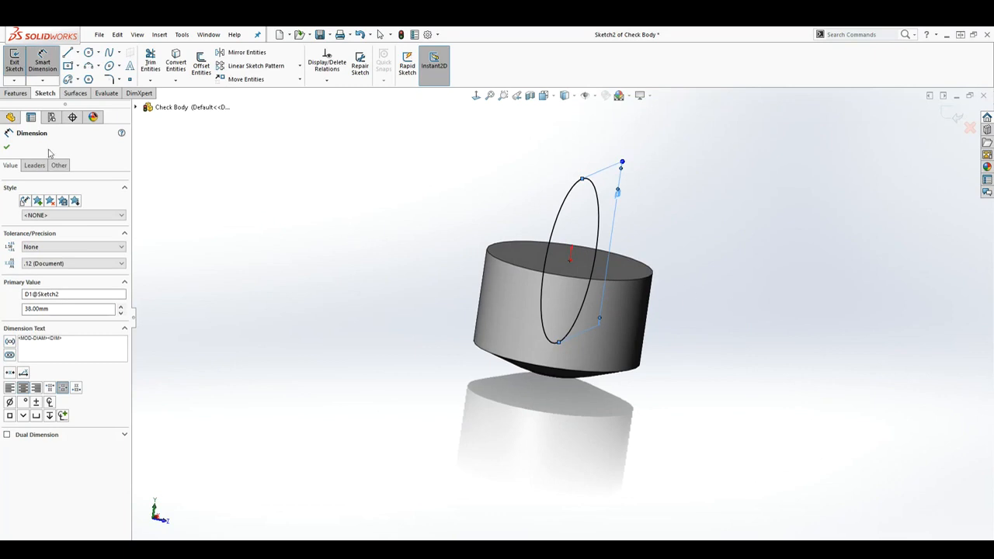
pyautogui.click(14, 93)
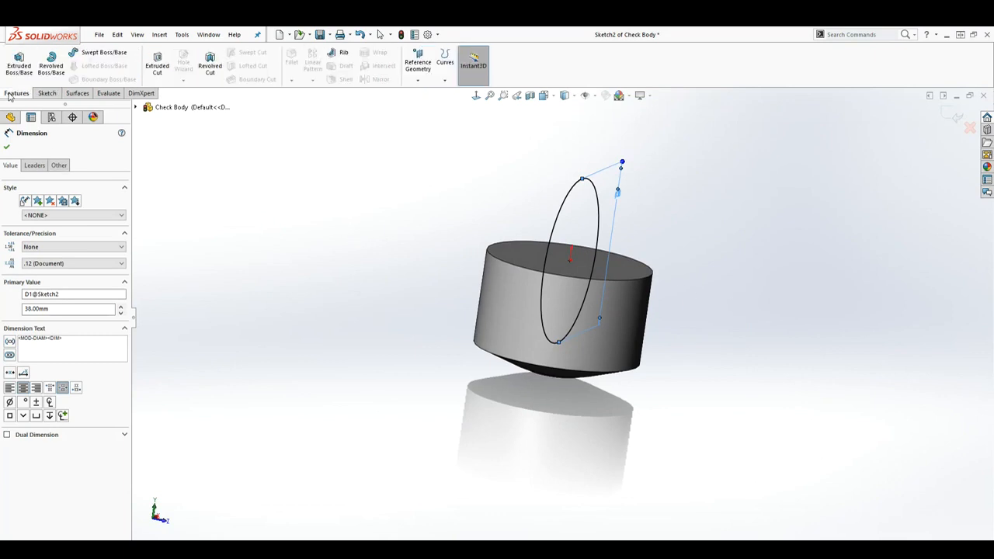
pyautogui.click(19, 66)
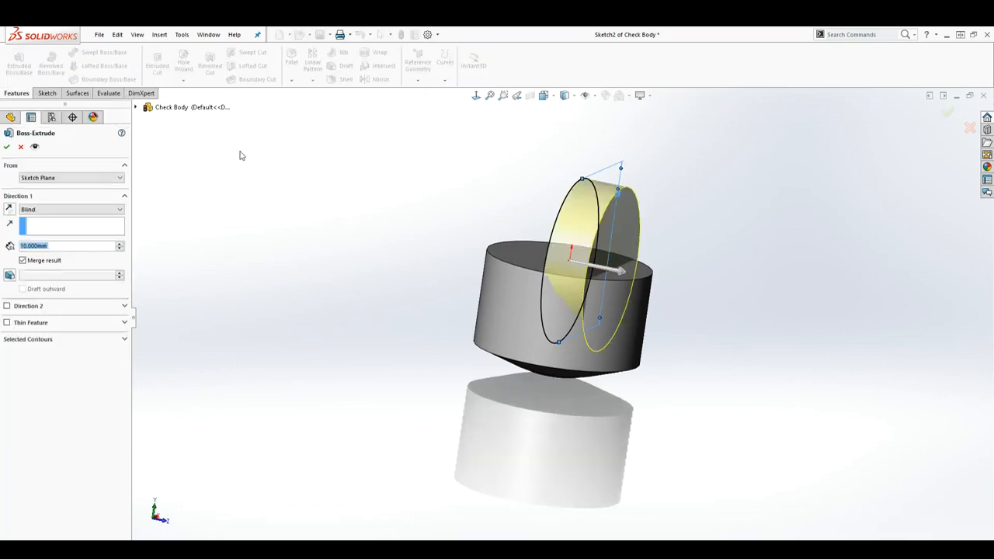
pyautogui.click(109, 210)
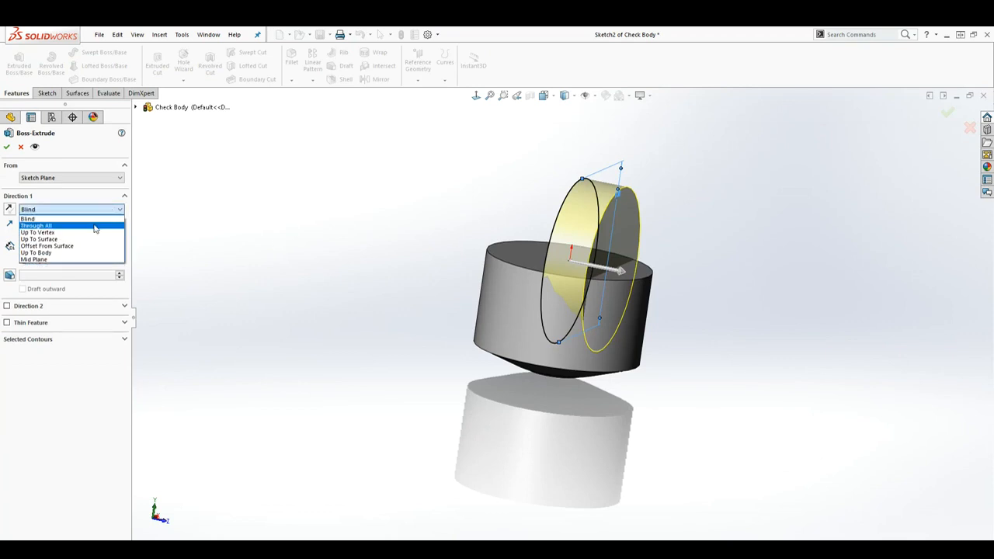
pyautogui.click(96, 226)
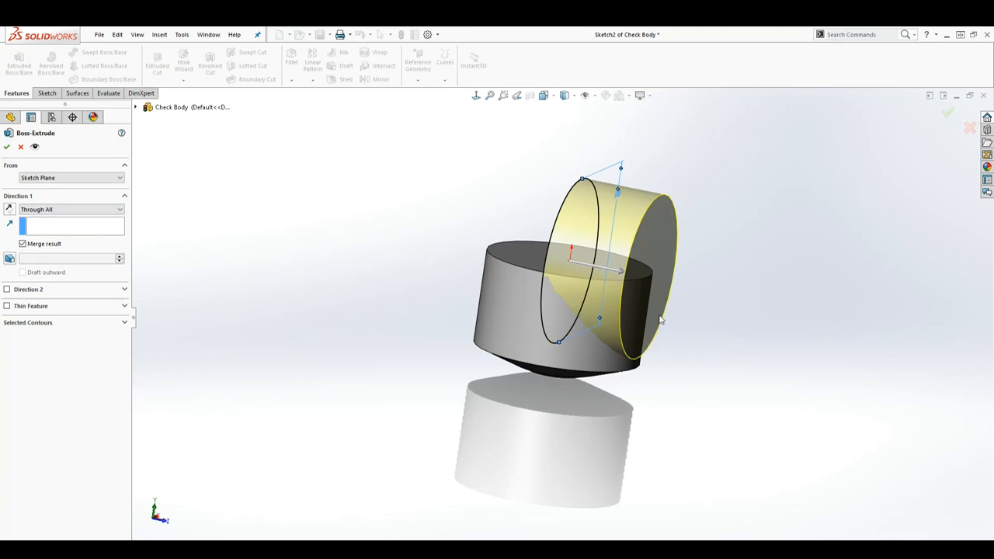
# Try the Up To Vertex end condition for the circle's extrusion
pyautogui.click(88, 208)
pyautogui.click(70, 232)
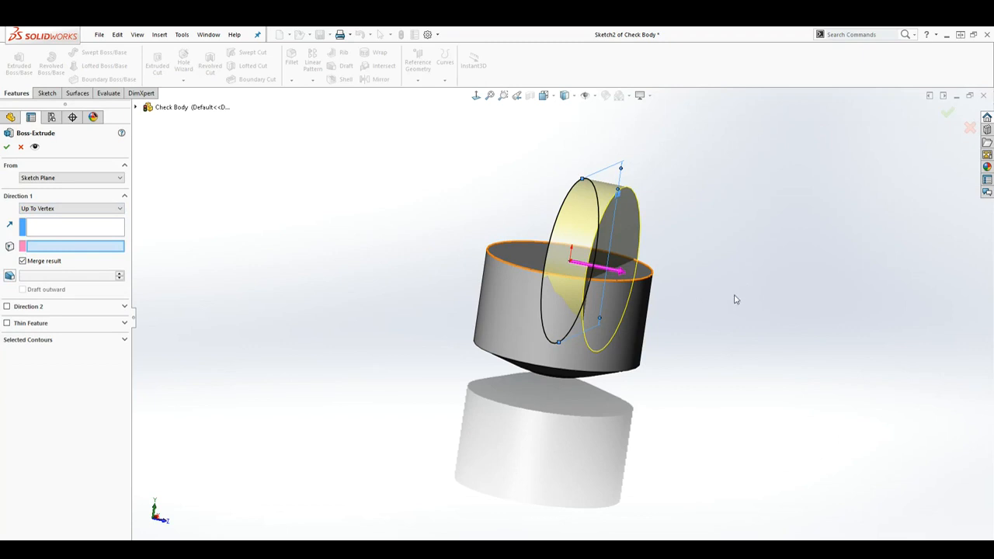
pyautogui.click(105, 210)
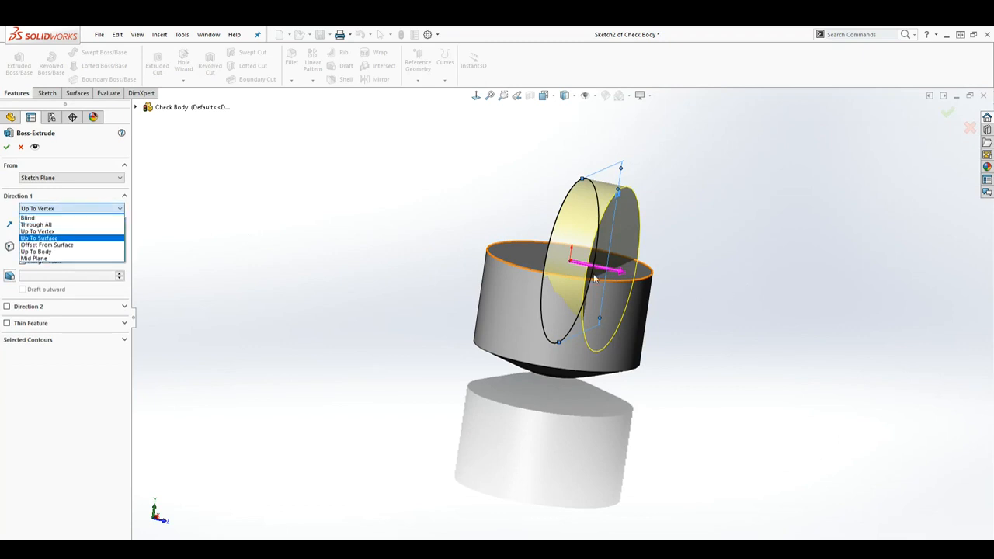
pyautogui.click(634, 311)
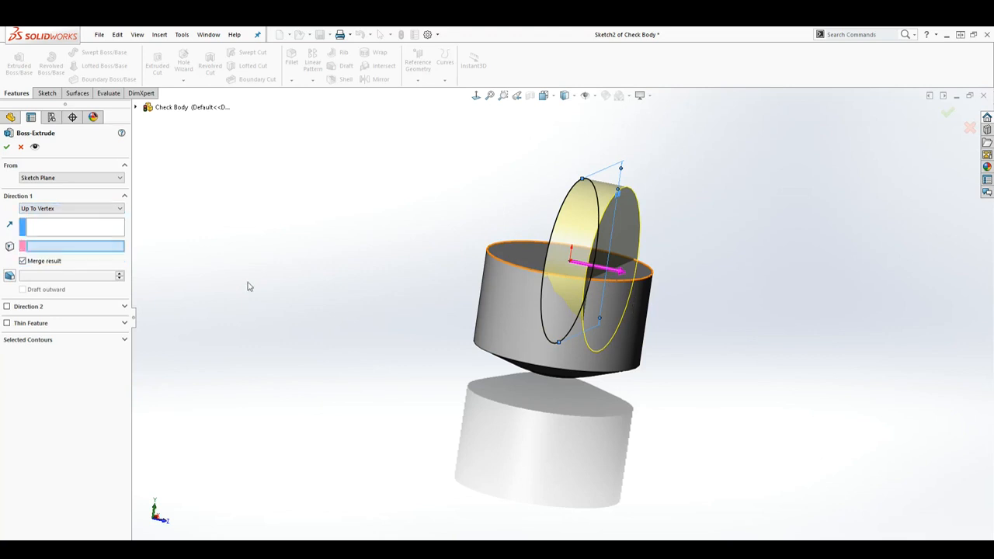
# Try the Up To Surface end condition, using the revolved body's cylindrical face as the limit
pyautogui.click(84, 209)
pyautogui.click(58, 238)
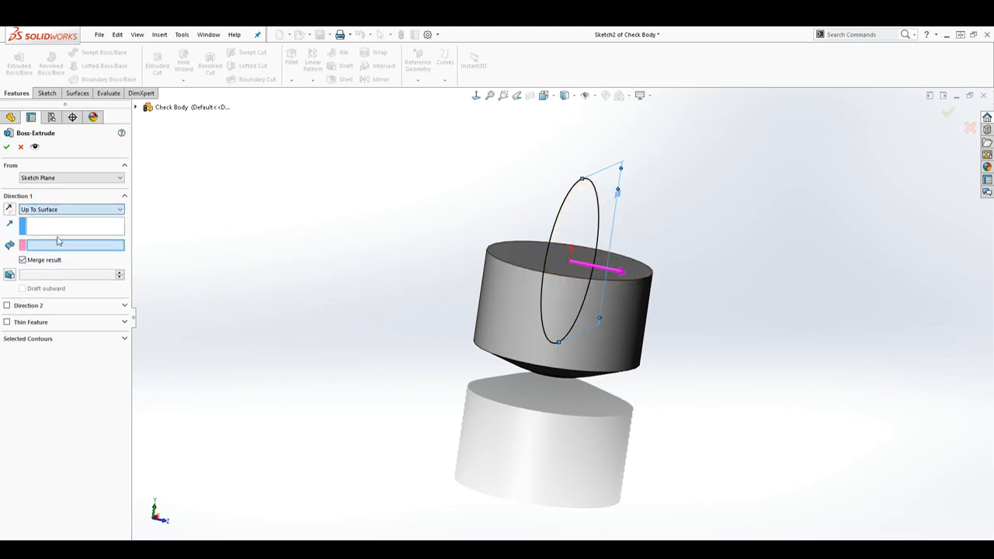
pyautogui.click(617, 315)
pyautogui.moveTo(628, 315); pyautogui.dragTo(521, 358, button='middle')
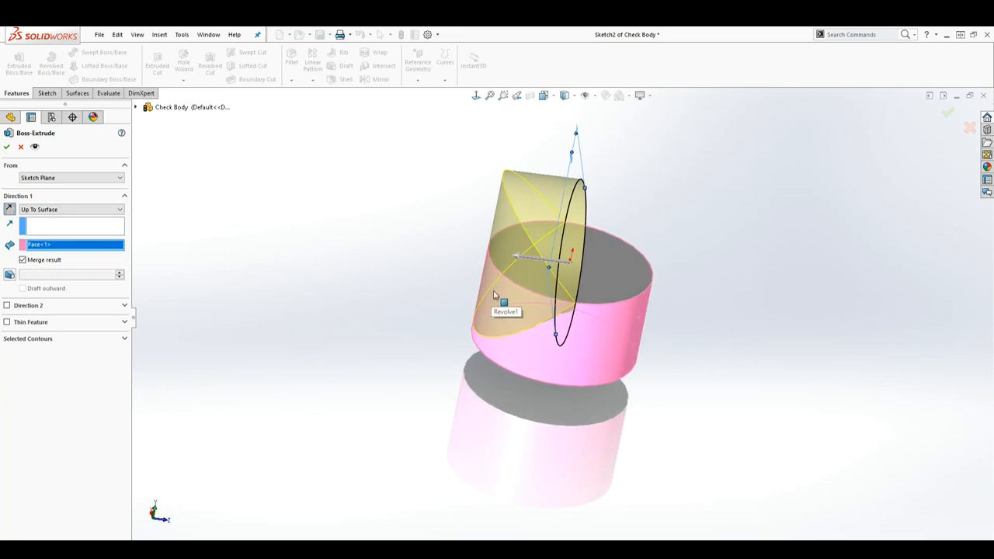
# Try the Offset From Surface end condition against the cylindrical face, varying the offset between 10 and 30 mm
pyautogui.click(104, 211)
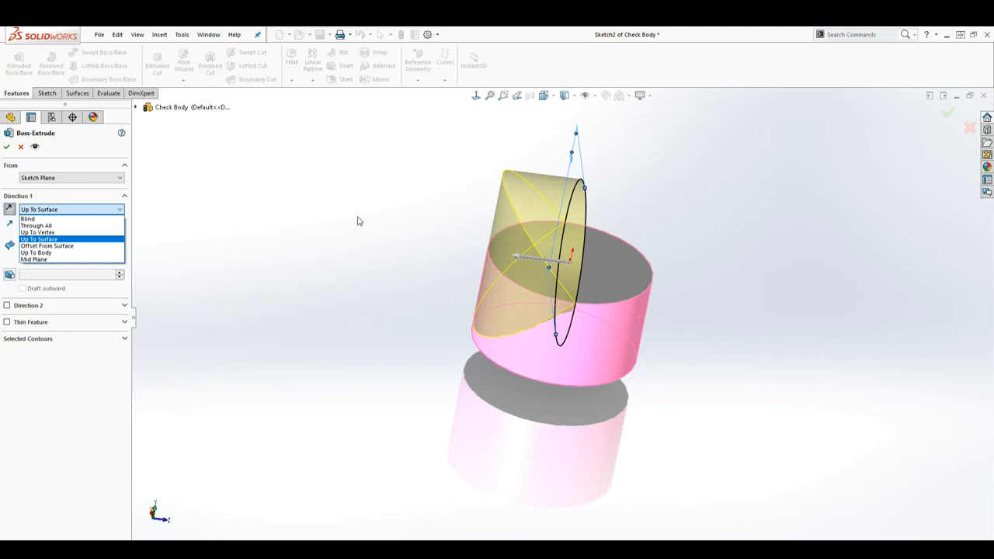
pyautogui.click(68, 247)
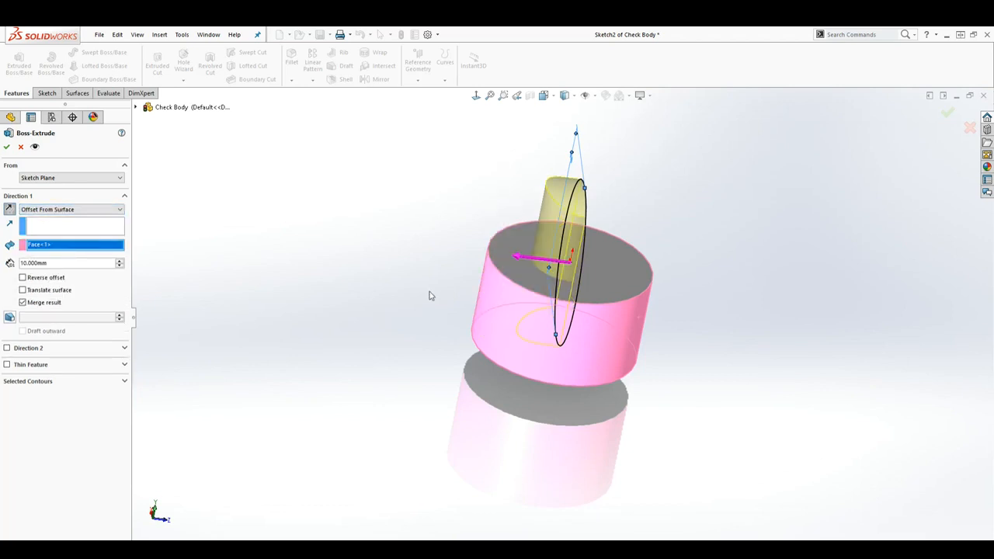
pyautogui.click(487, 278)
pyautogui.click(120, 261)
pyautogui.click(120, 261)
pyautogui.click(120, 261)
pyautogui.click(120, 266)
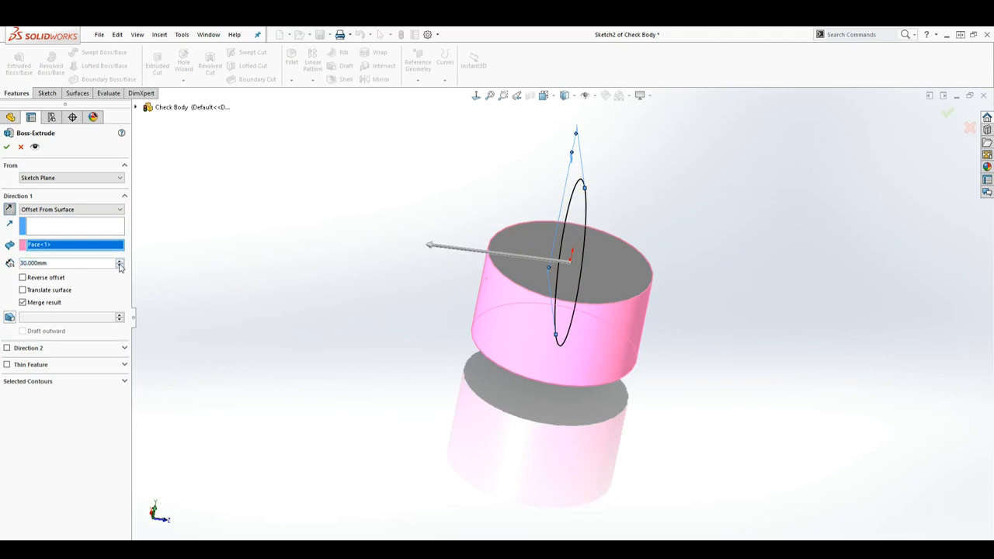
pyautogui.click(120, 267)
pyautogui.click(120, 266)
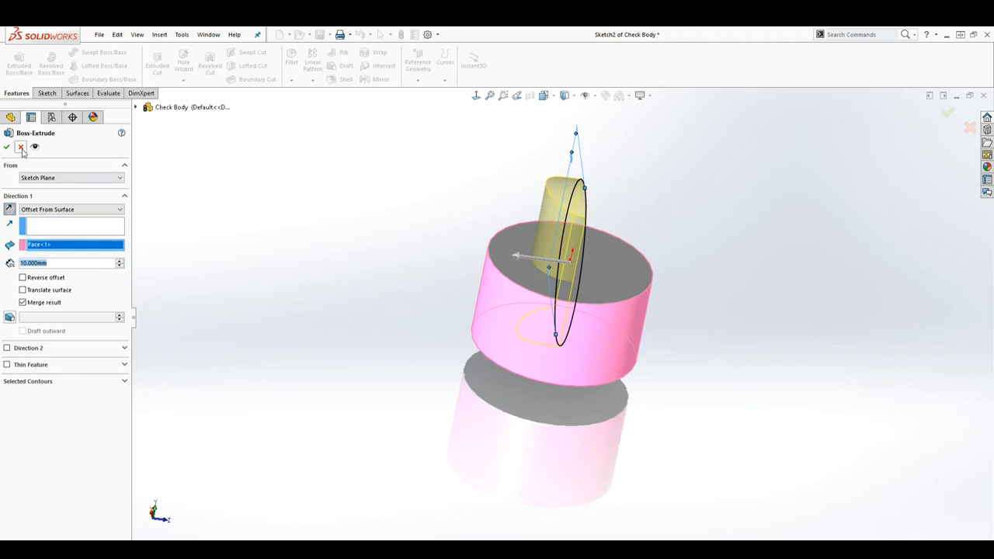
# Try the Up To Body end condition with the revolved body as the target, then clear that selection
pyautogui.click(96, 211)
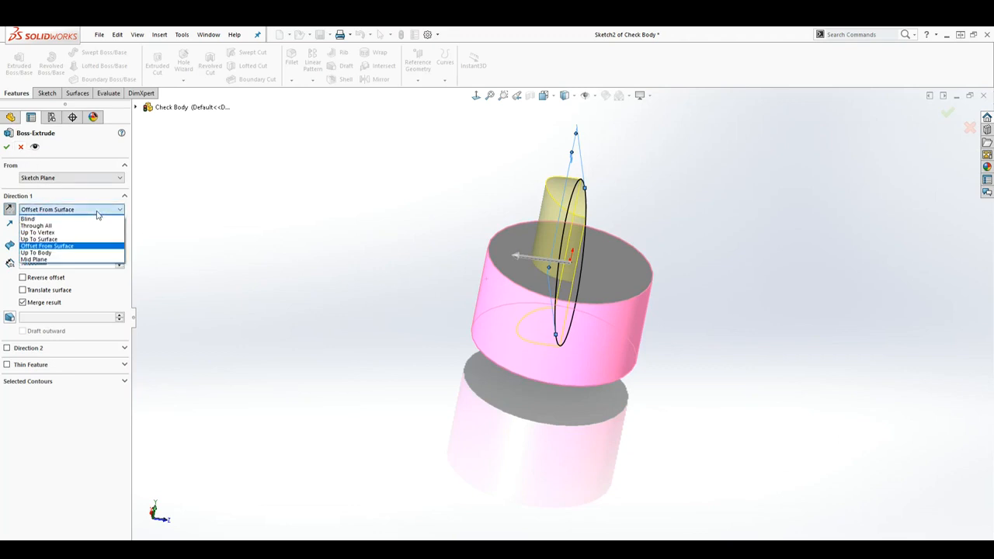
pyautogui.click(56, 255)
pyautogui.click(503, 288)
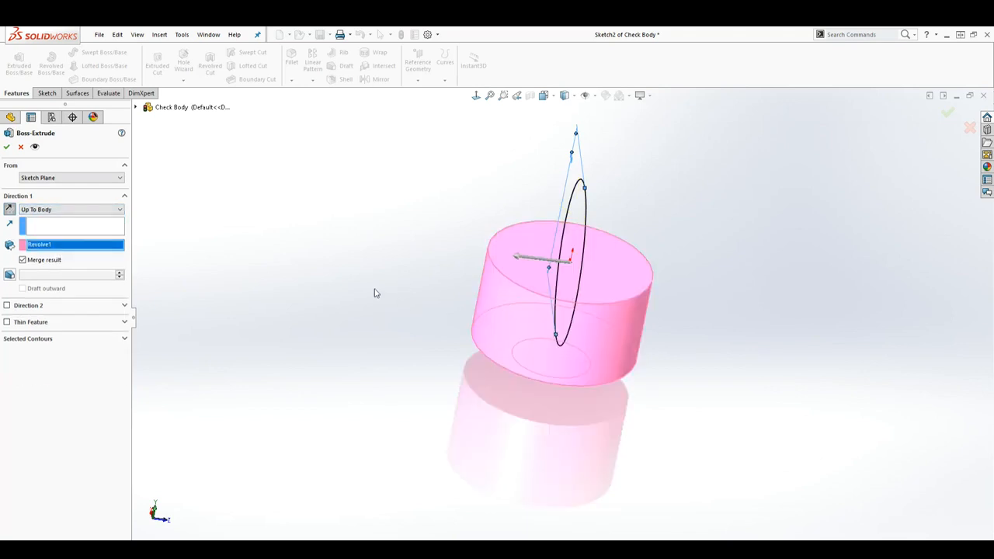
pyautogui.click(493, 290)
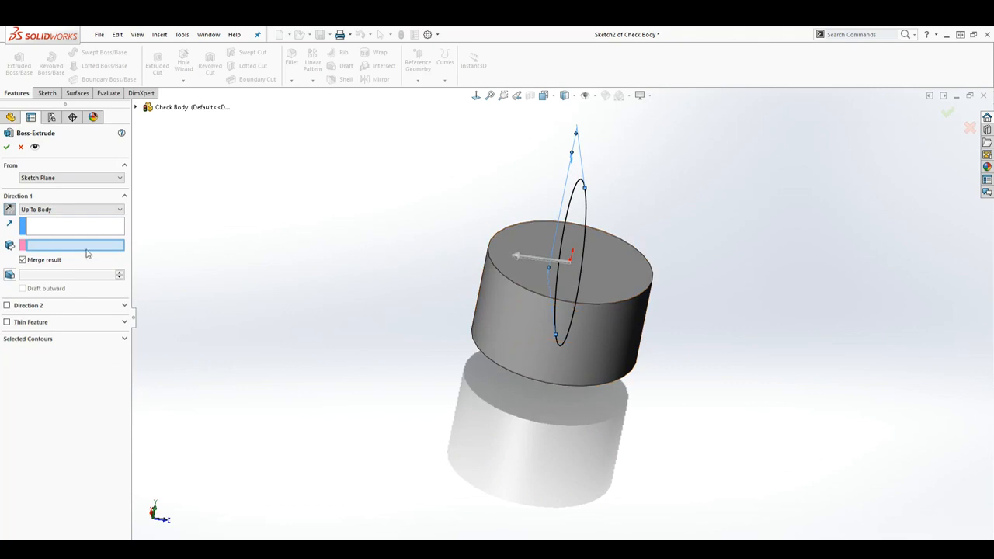
# Extrude the circle 90 mm with the Mid Plane end condition, merged with the revolved body
pyautogui.click(96, 212)
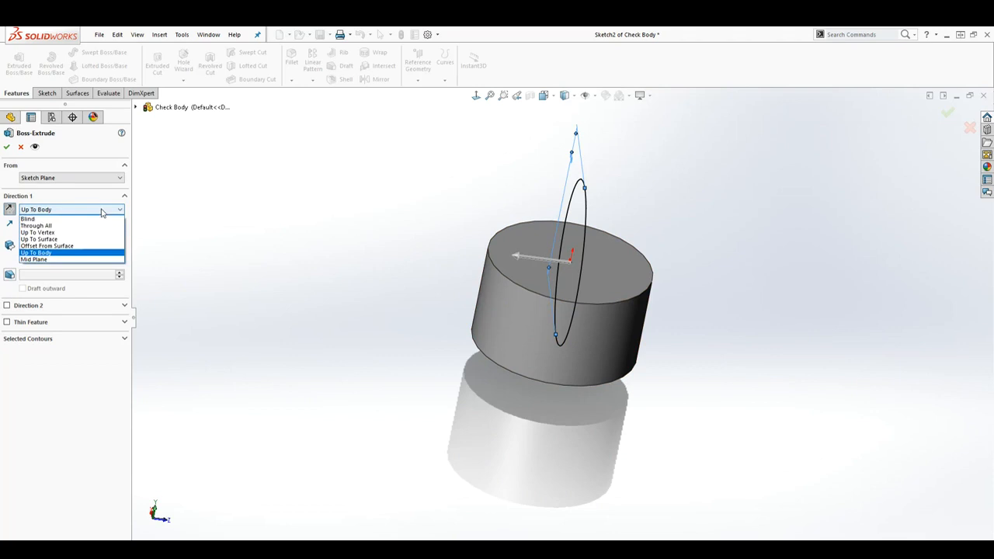
pyautogui.click(47, 261)
pyautogui.moveTo(598, 409); pyautogui.dragTo(381, 432, button='middle')
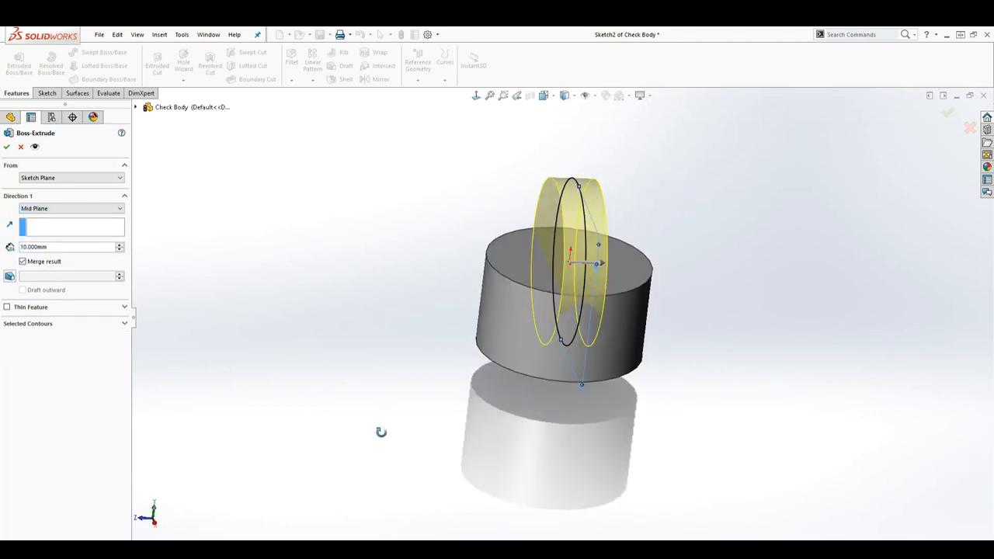
pyautogui.scroll(-1, 644, 194)
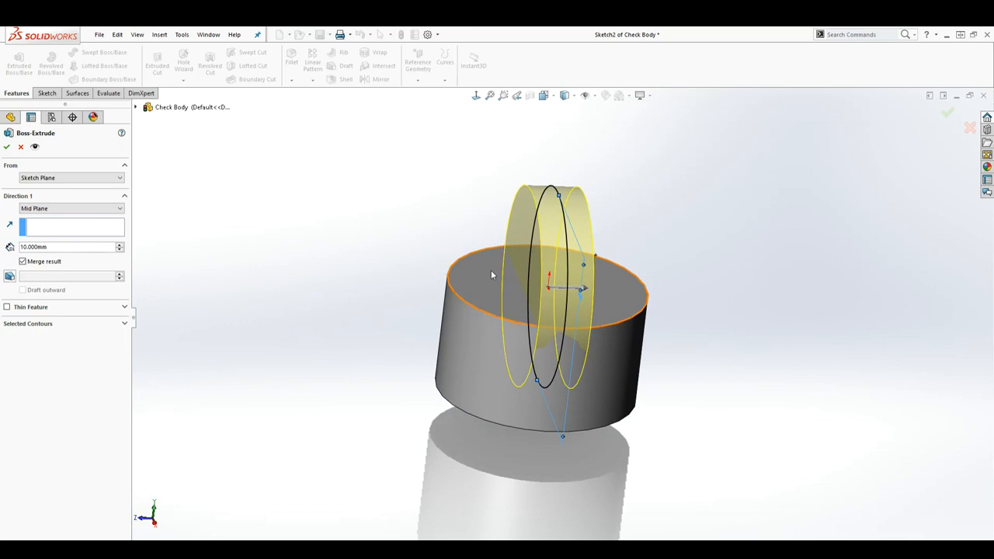
pyautogui.doubleClick(56, 246)
pyautogui.write('90')
pyautogui.press('Return')
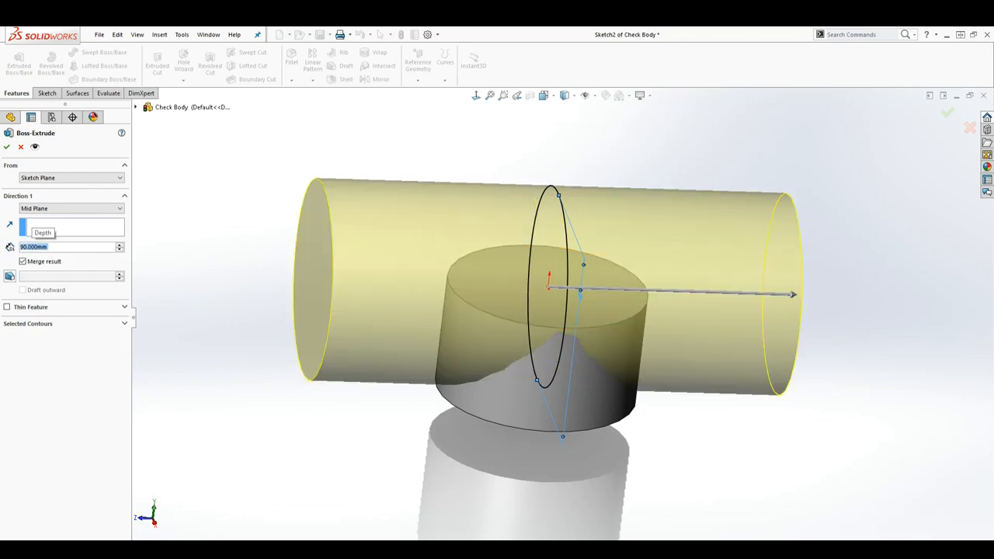
pyautogui.press('z')
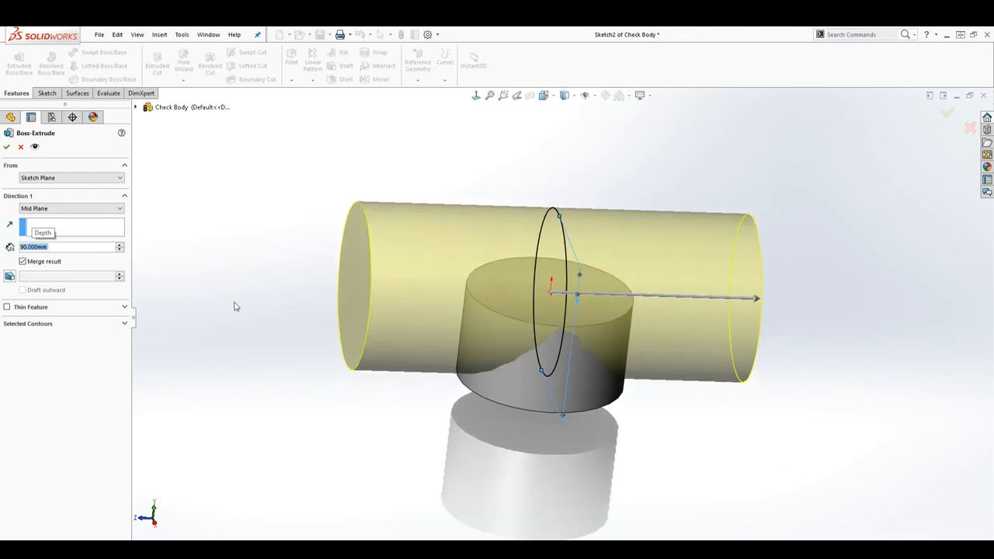
pyautogui.moveTo(583, 181); pyautogui.dragTo(663, 383, button='middle')
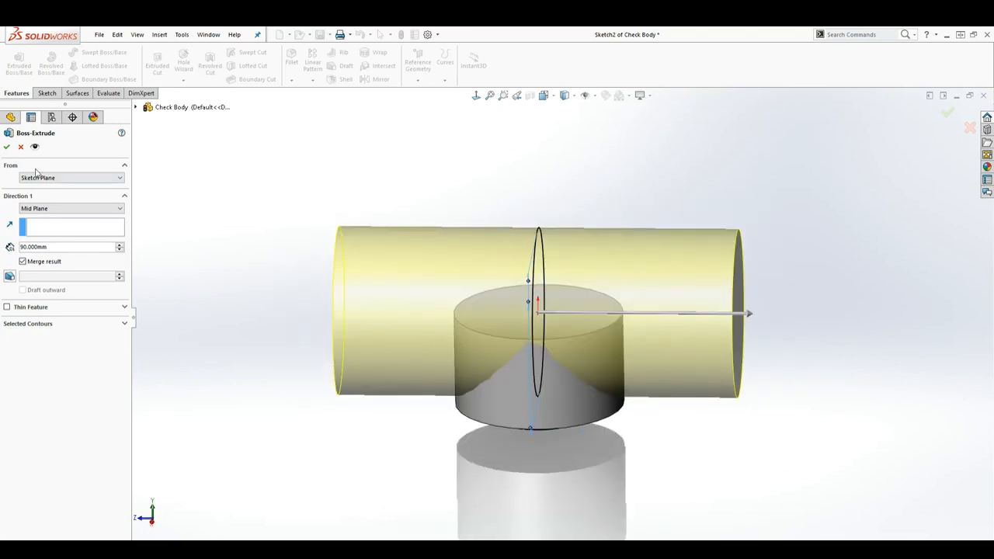
pyautogui.click(7, 147)
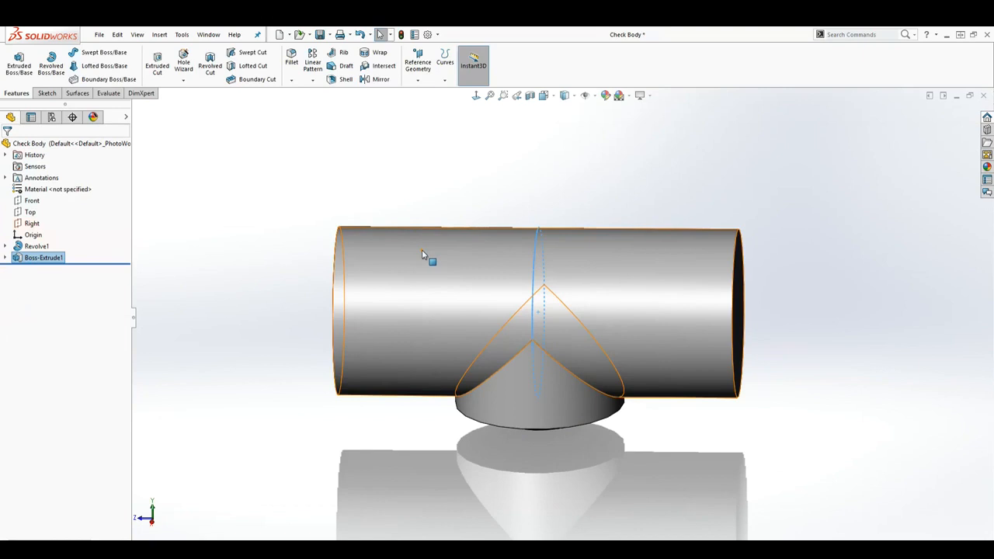
# Start a new sketch on the Top plane and view it normal to the plane
pyautogui.click(577, 191)
pyautogui.moveTo(578, 191); pyautogui.dragTo(501, 299, button='middle')
pyautogui.moveTo(497, 299); pyautogui.dragTo(458, 320, button='middle')
pyautogui.click(29, 212)
pyautogui.moveTo(415, 349)
pyautogui.mouseDown(button='middle')
pyautogui.moveTo(513, 347)
pyautogui.moveTo(466, 349)
pyautogui.mouseUp(button='middle')
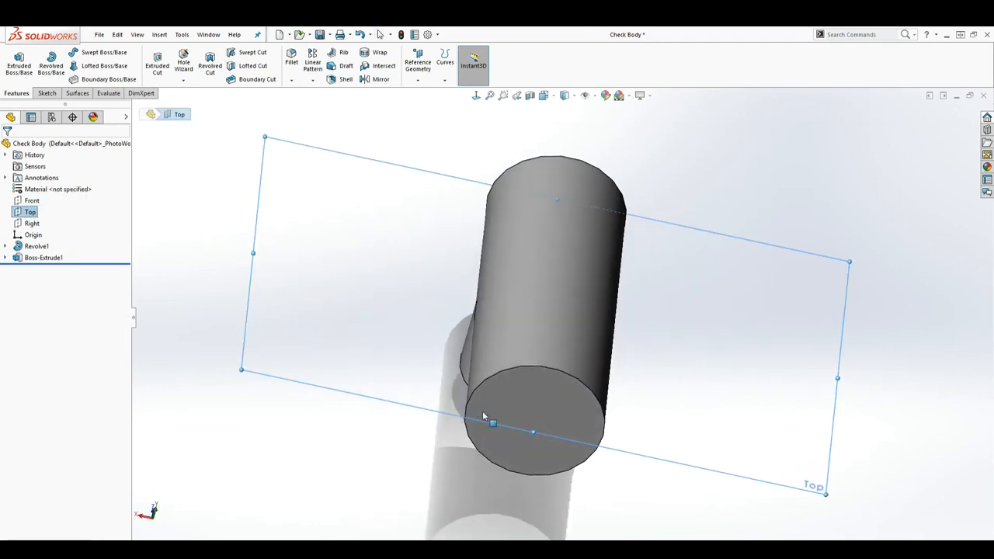
pyautogui.click(44, 93)
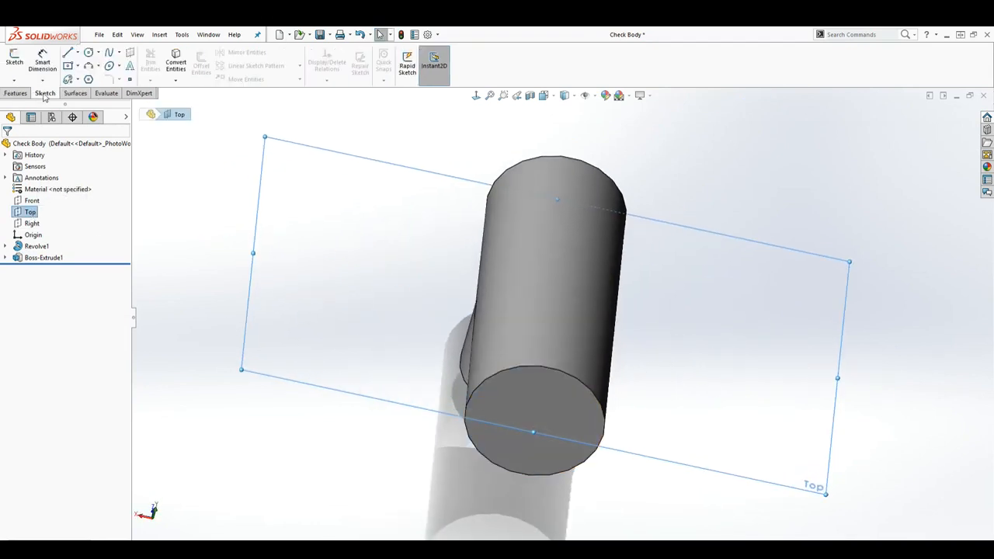
pyautogui.click(14, 61)
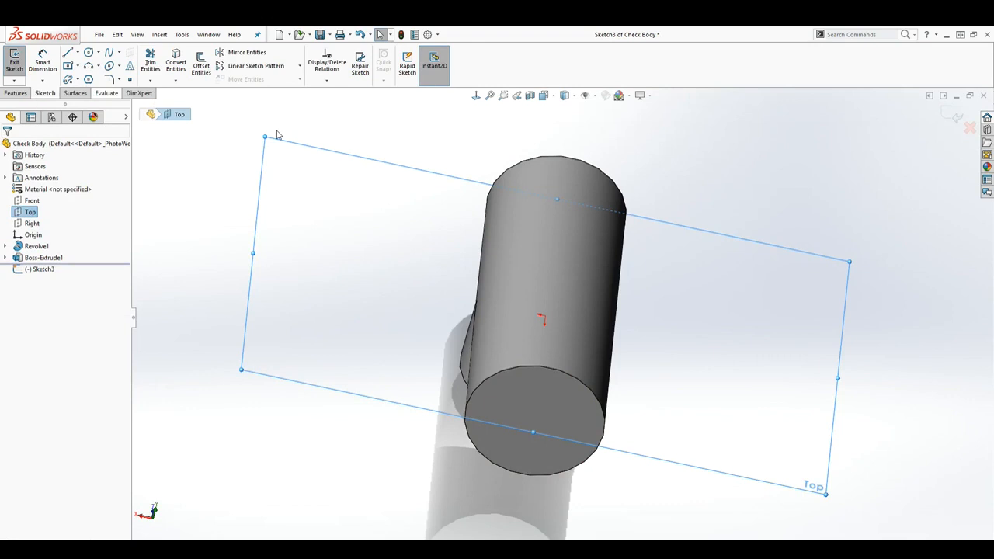
pyautogui.click(477, 95)
pyautogui.scroll(1, 717, 298)
pyautogui.scroll(-1, 707, 289)
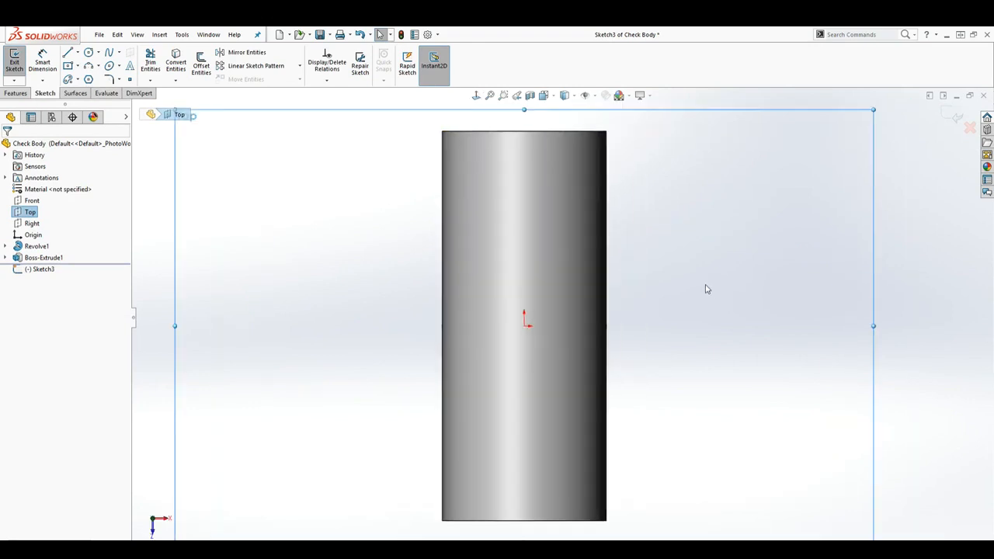
# Sketch a circle about 35 mm in diameter centred on the origin
pyautogui.click(90, 55)
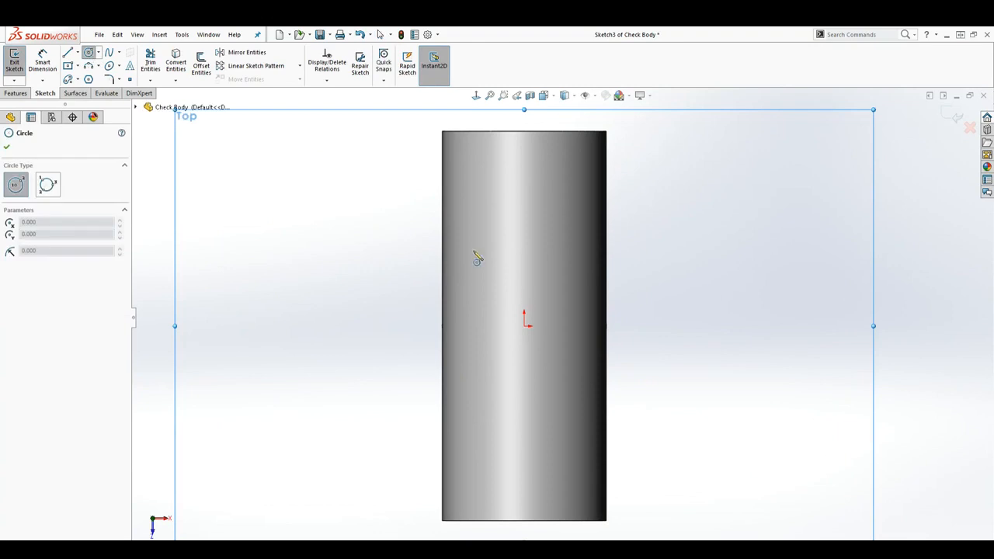
pyautogui.click(526, 326)
pyautogui.click(599, 289)
pyautogui.press('Escape')
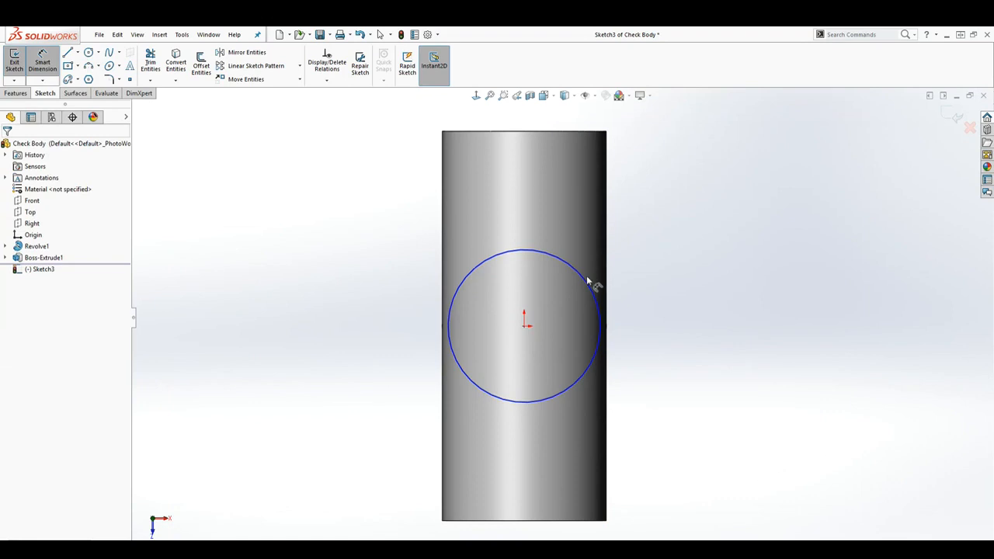
# Dimension the circle's diameter as 38 mm
pyautogui.click(42, 62)
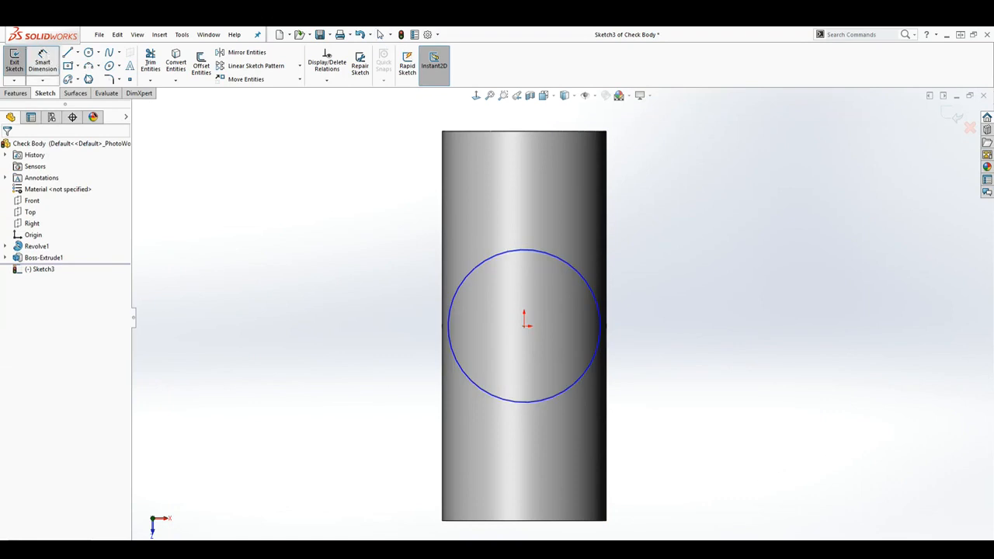
pyautogui.click(597, 304)
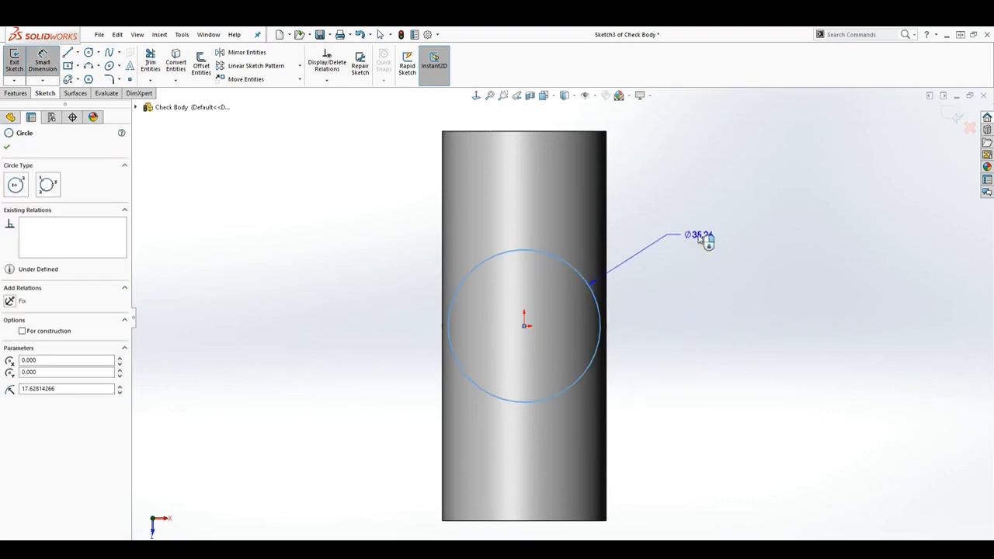
pyautogui.click(701, 239)
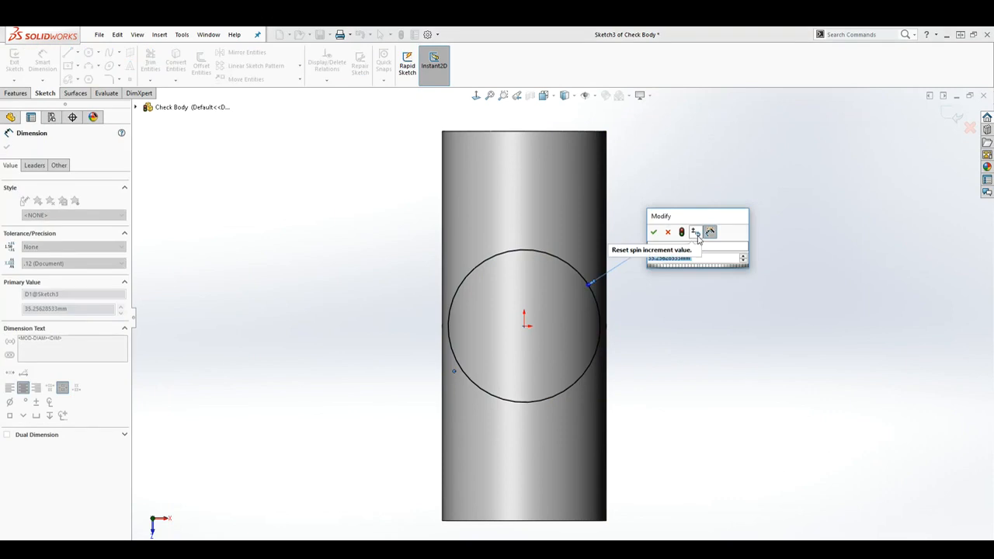
pyautogui.write('38')
pyautogui.press('Return')
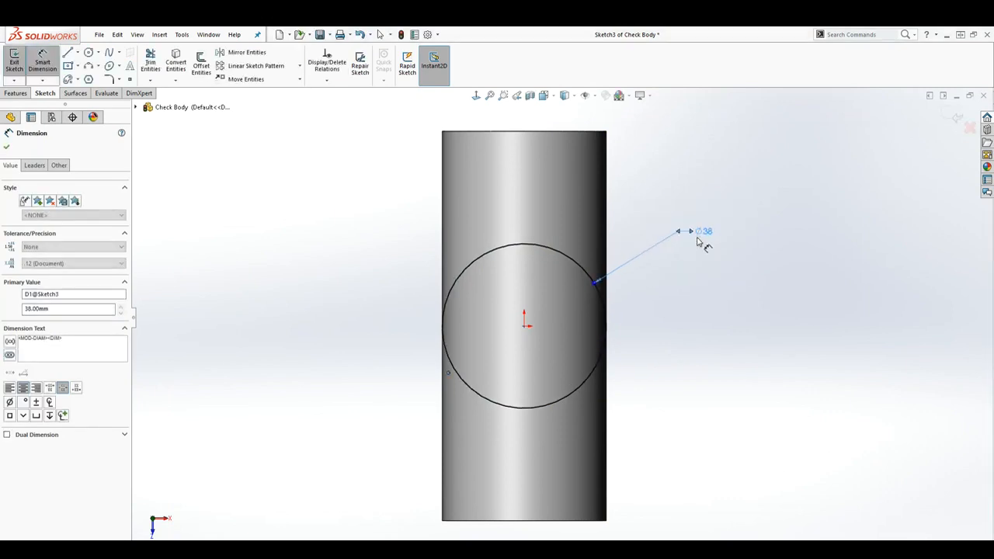
pyautogui.press('Escape')
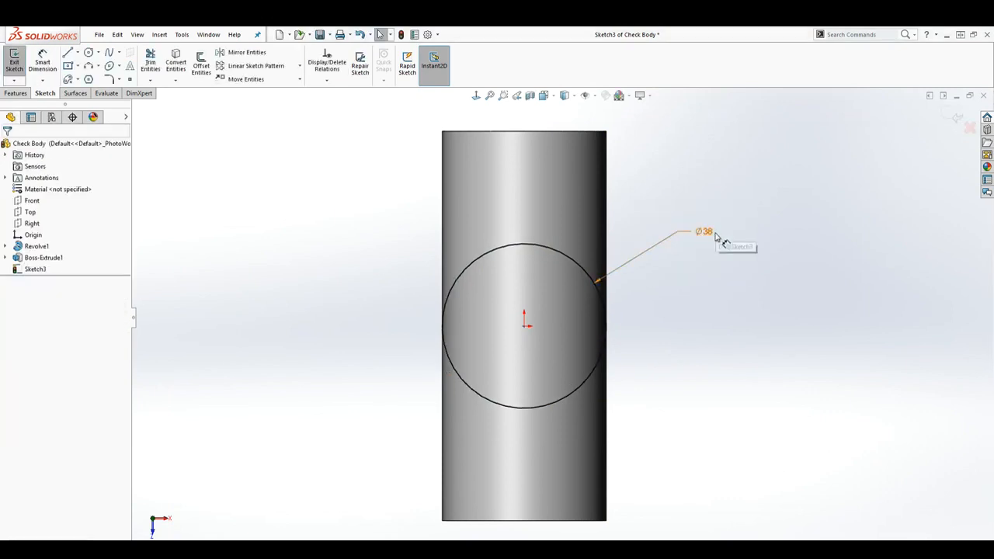
# Sketch a center rectangle about 21 mm wide and 69 mm long, centred on the origin along the cylinder's axis
pyautogui.click(77, 67)
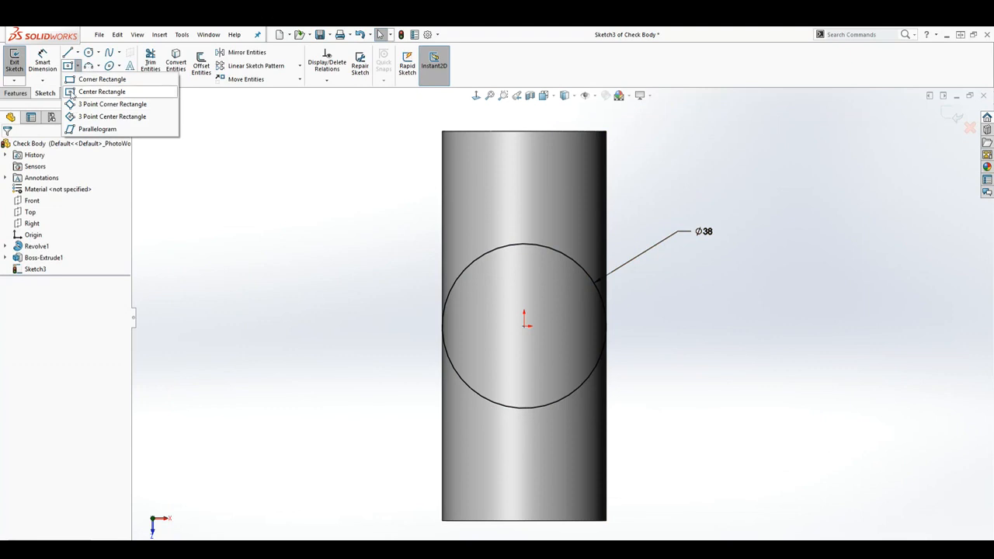
pyautogui.click(93, 91)
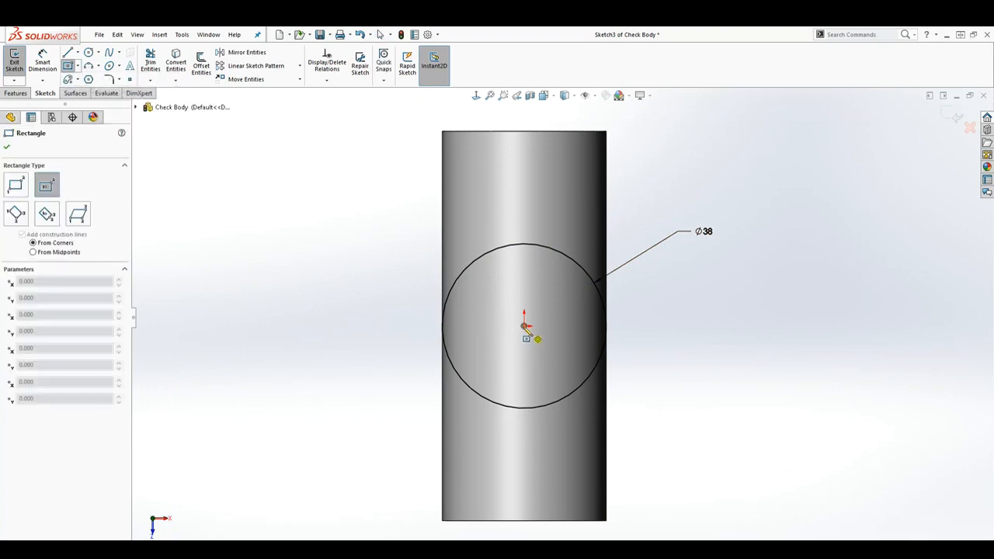
pyautogui.click(525, 326)
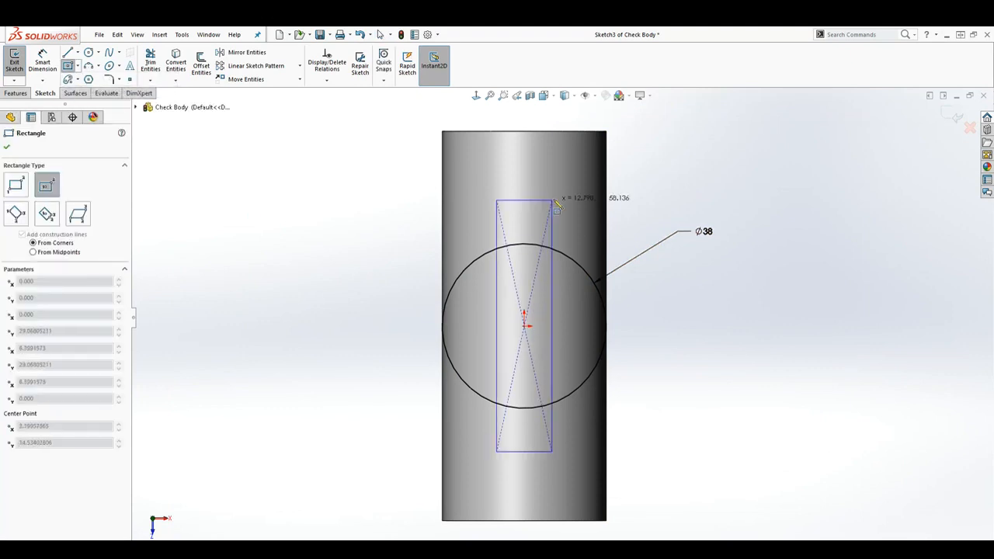
pyautogui.click(571, 178)
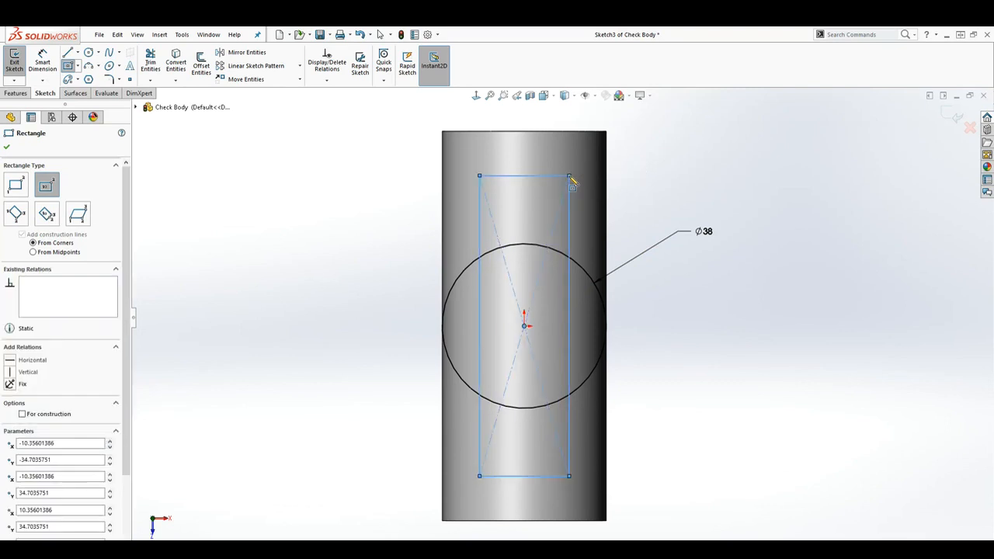
pyautogui.press('Escape')
# Dimension the rectangle to 23 mm wide and 66 mm long
pyautogui.press('d')
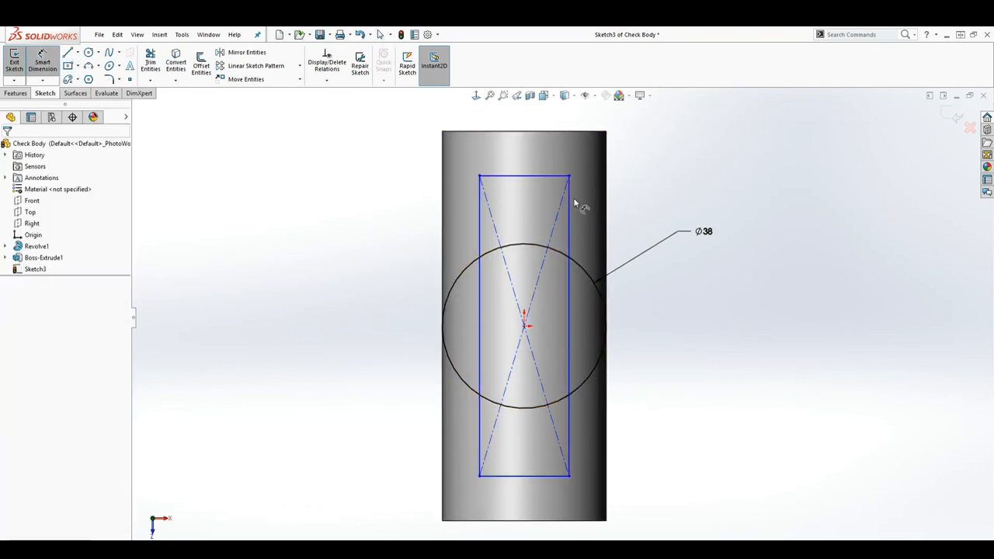
pyautogui.click(537, 176)
pyautogui.click(527, 154)
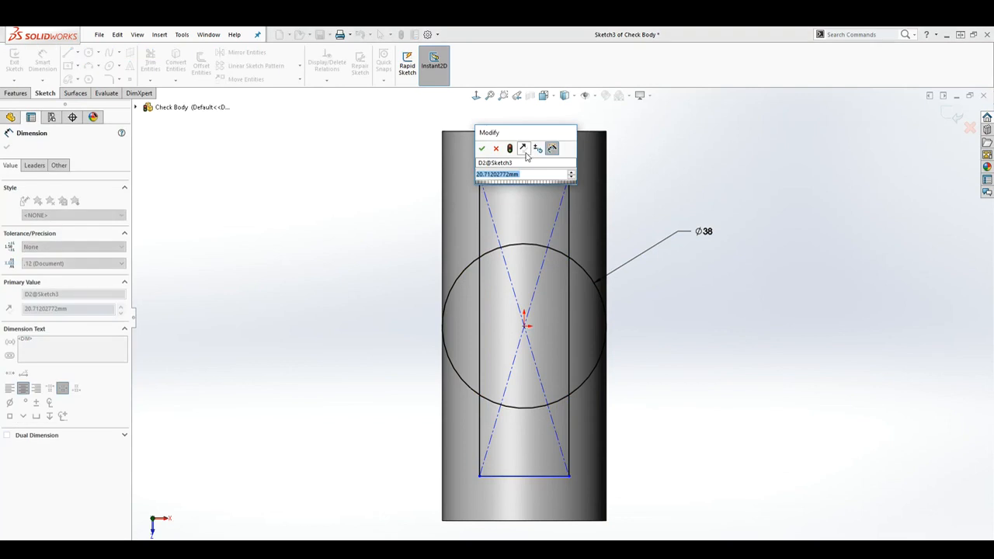
pyautogui.write('25')
pyautogui.press('Return')
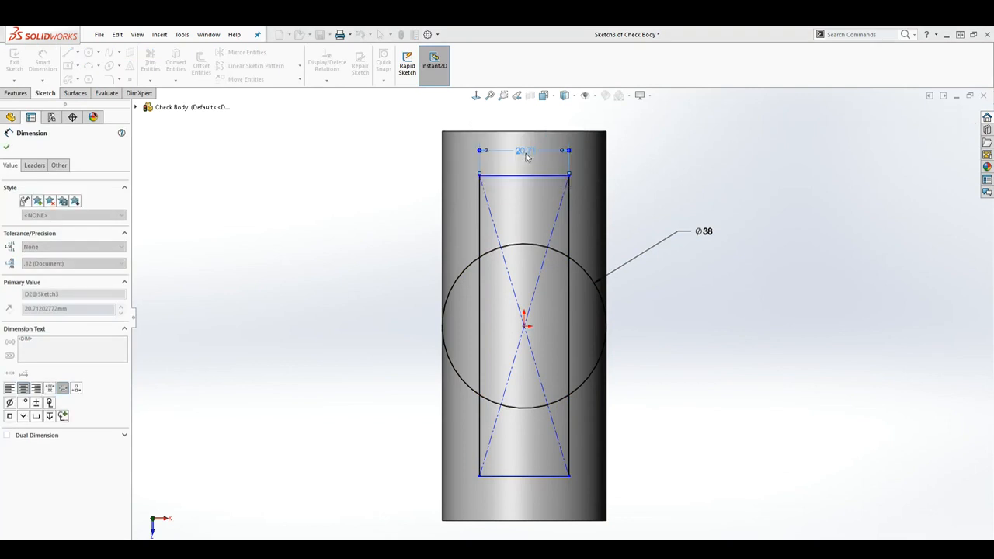
pyautogui.click(574, 315)
pyautogui.click(767, 310)
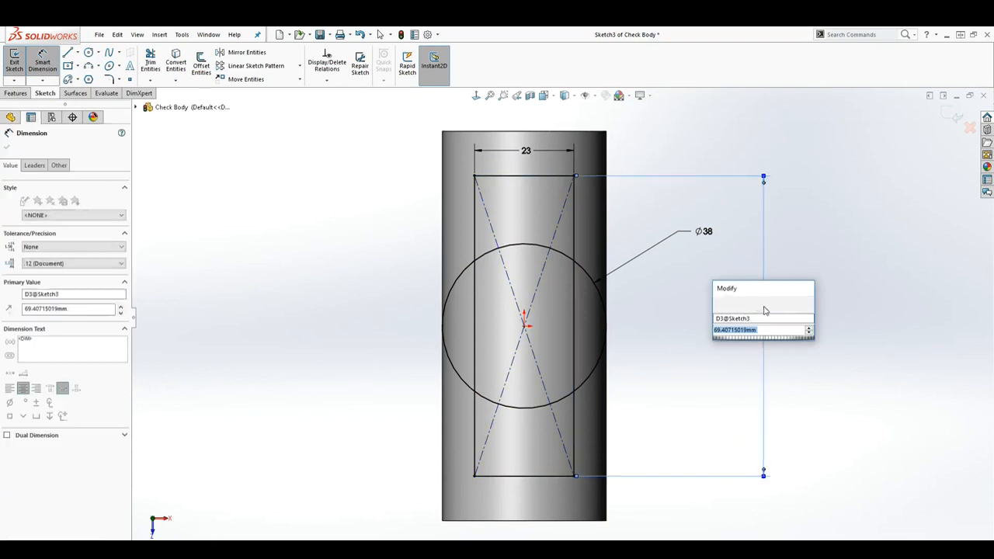
pyautogui.write('66')
pyautogui.press('Return')
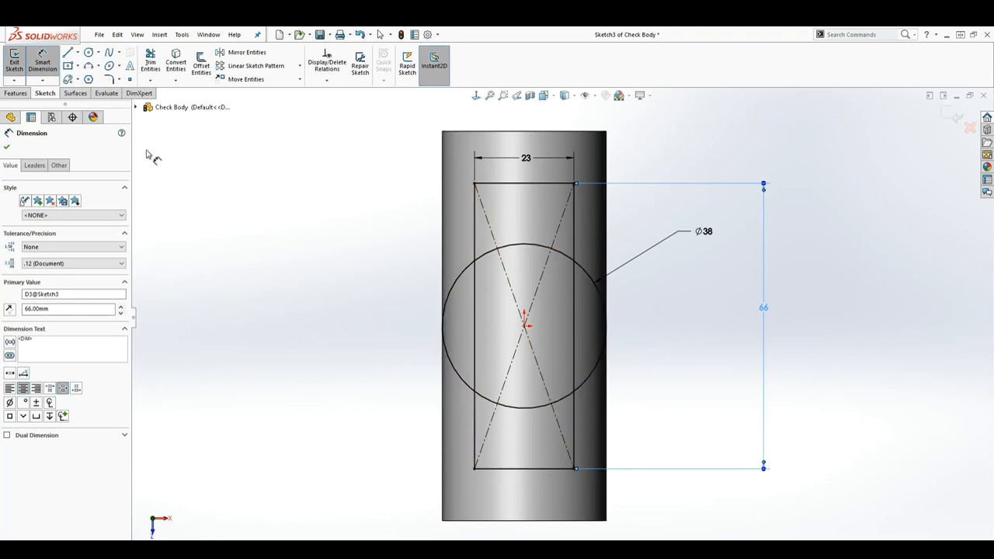
# Trim the circle's arcs inside the rectangle and the rectangle's sides inside the circle, leaving one outer contour
pyautogui.click(151, 63)
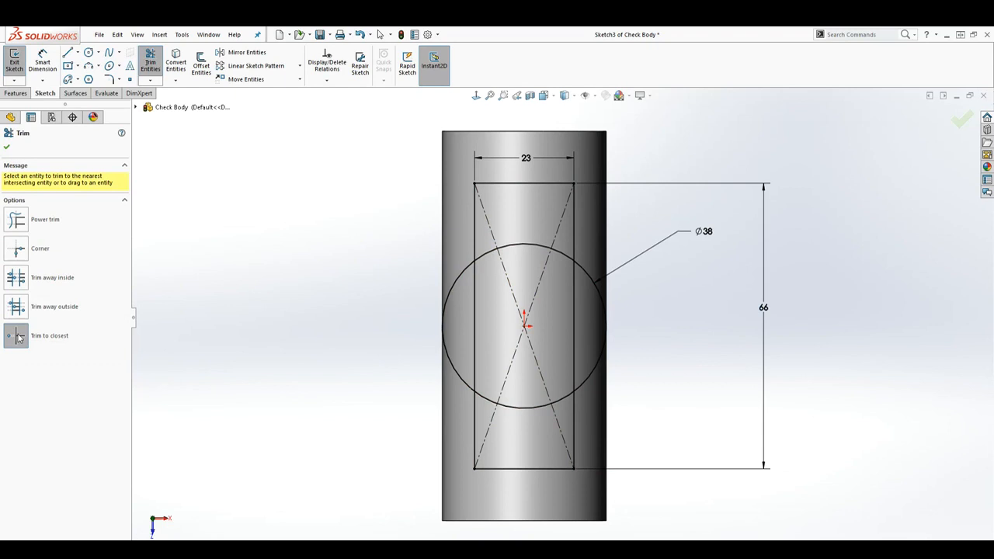
pyautogui.click(151, 62)
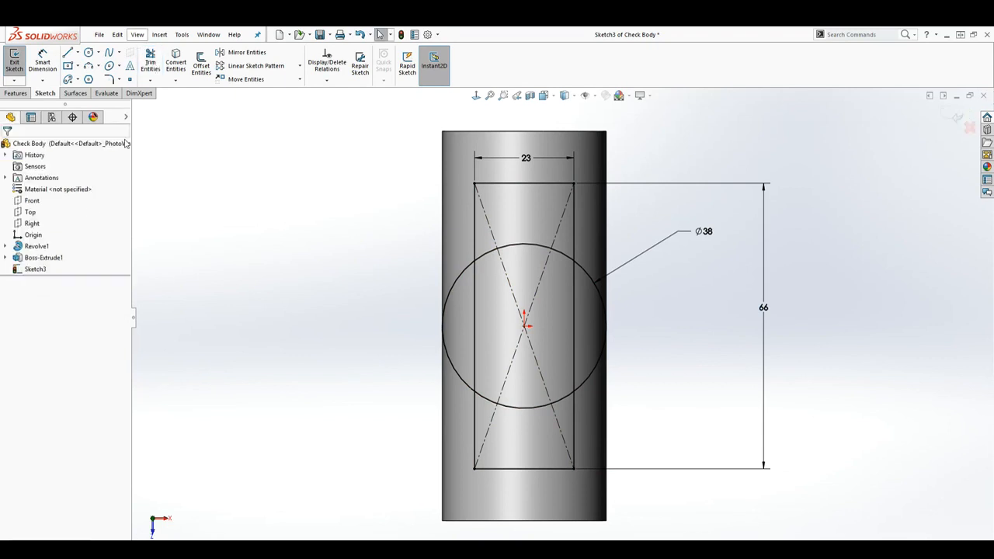
pyautogui.click(151, 62)
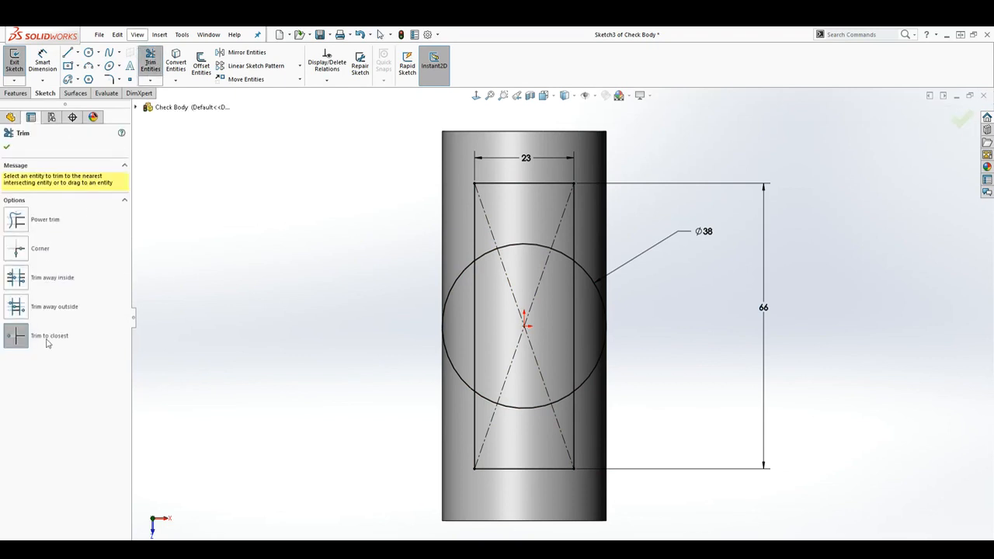
pyautogui.click(487, 252)
pyautogui.click(512, 246)
pyautogui.click(575, 300)
pyautogui.click(564, 399)
pyautogui.click(544, 409)
pyautogui.click(489, 402)
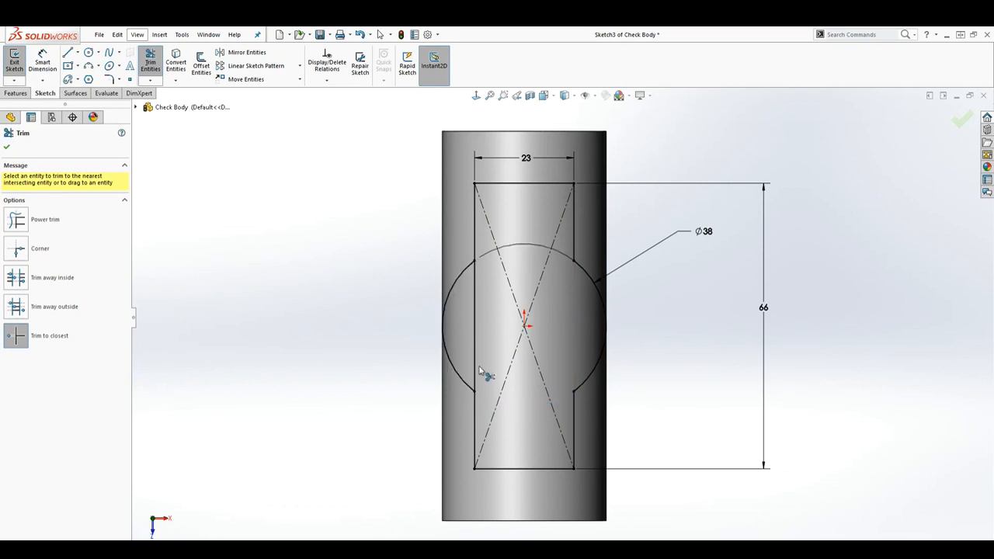
pyautogui.click(475, 335)
pyautogui.press('Escape')
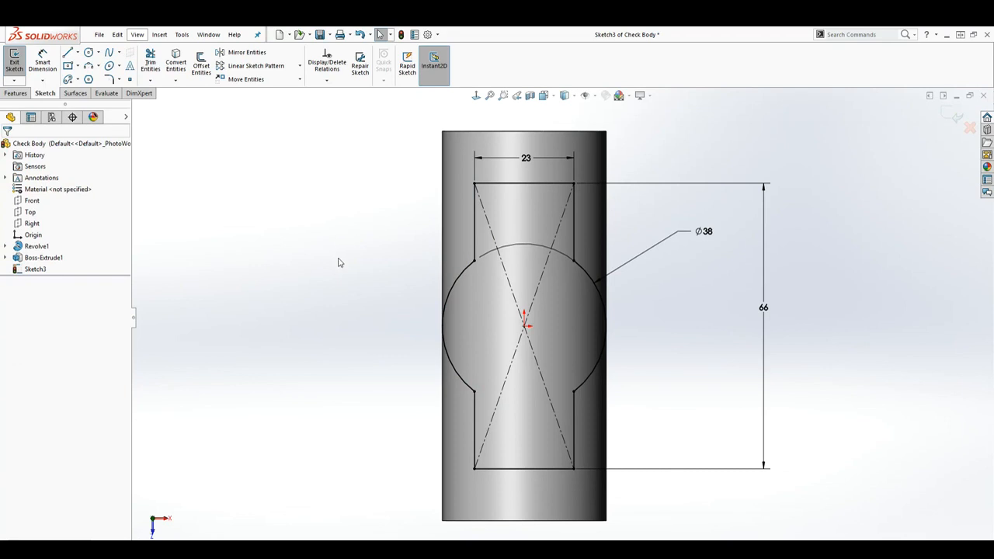
# Fillet the four outer corners of the rectangular ends of the profile with an 8 mm radius
pyautogui.click(111, 80)
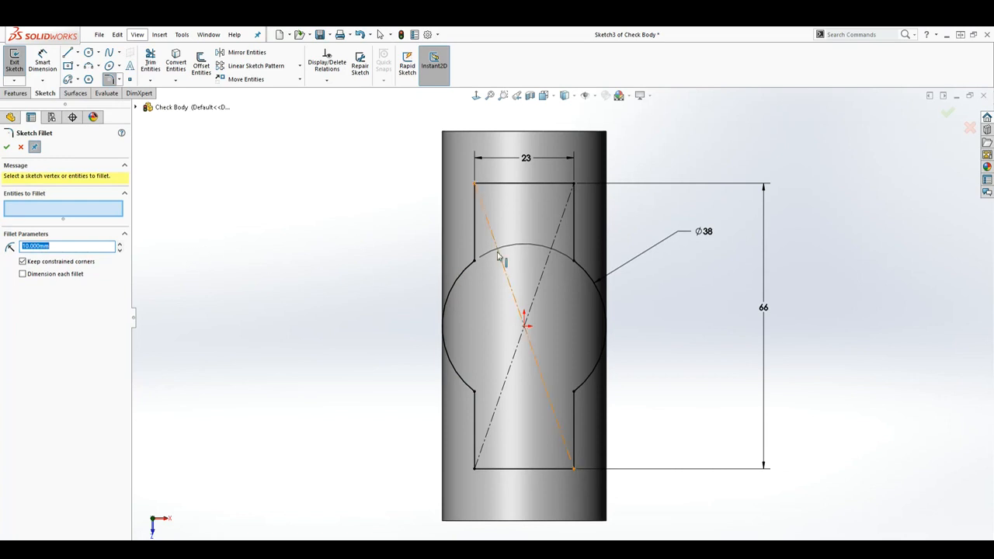
pyautogui.write('8')
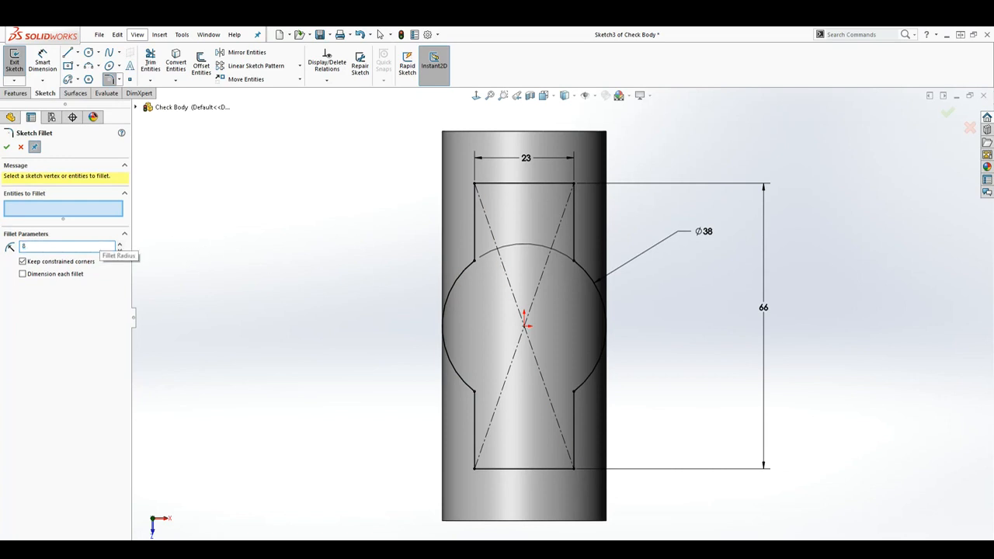
pyautogui.press('Return')
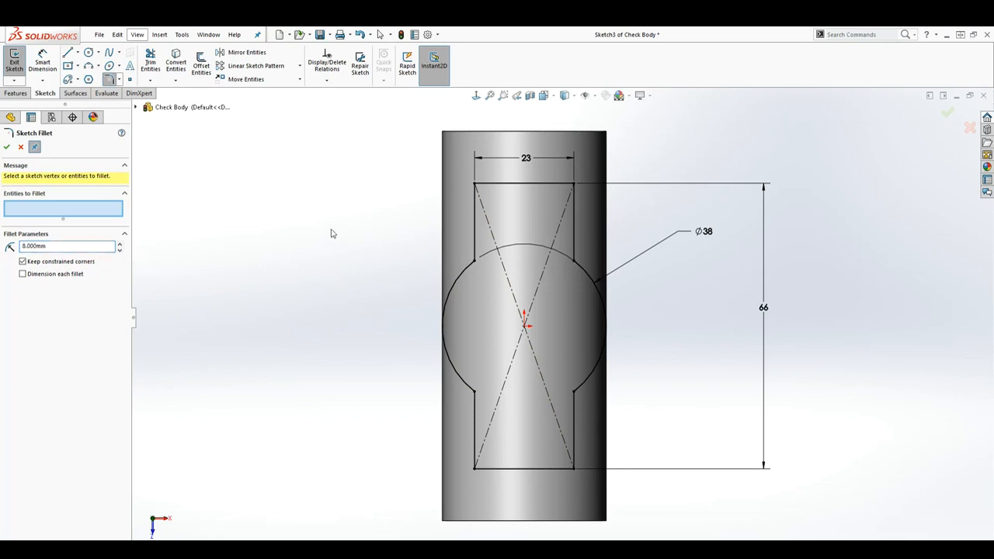
pyautogui.click(474, 184)
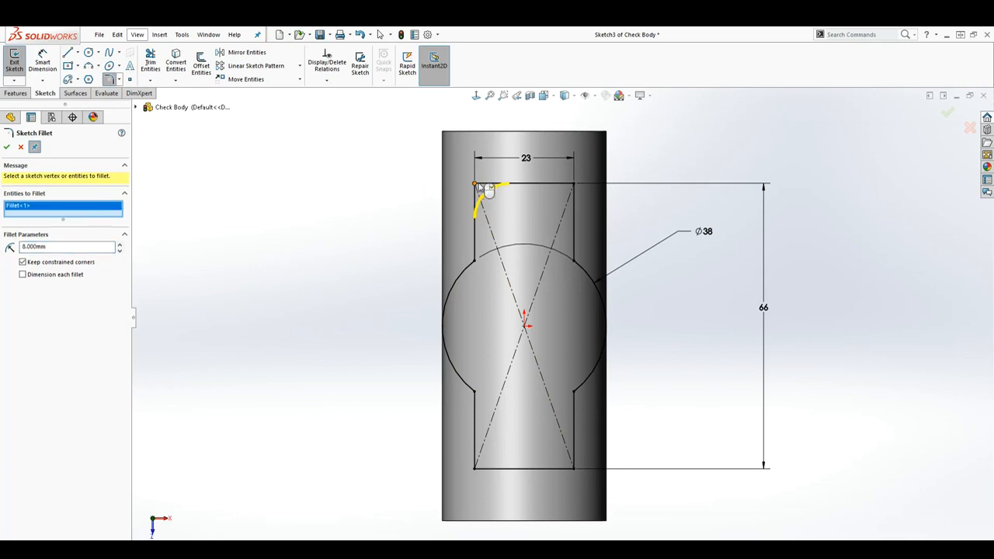
pyautogui.click(574, 184)
pyautogui.click(575, 434)
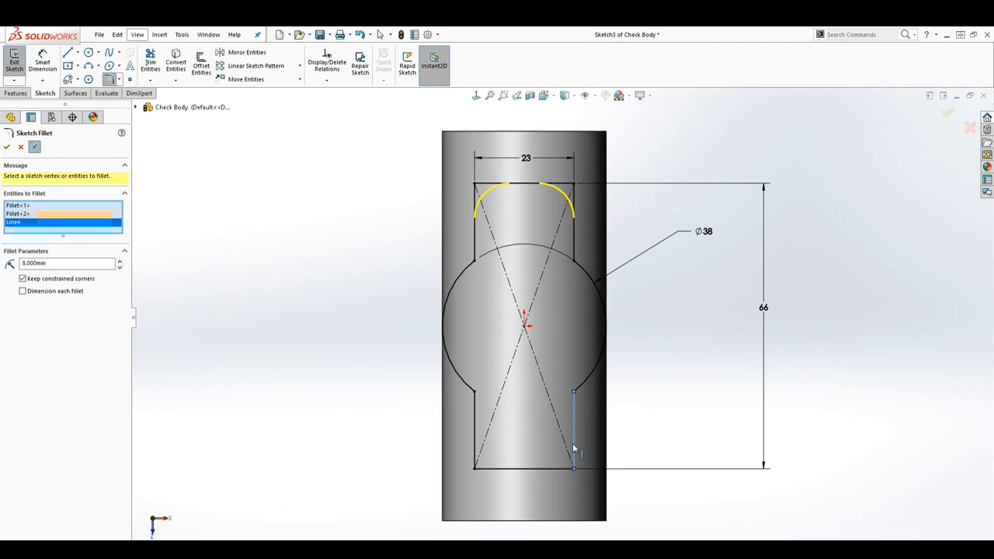
pyautogui.click(561, 468)
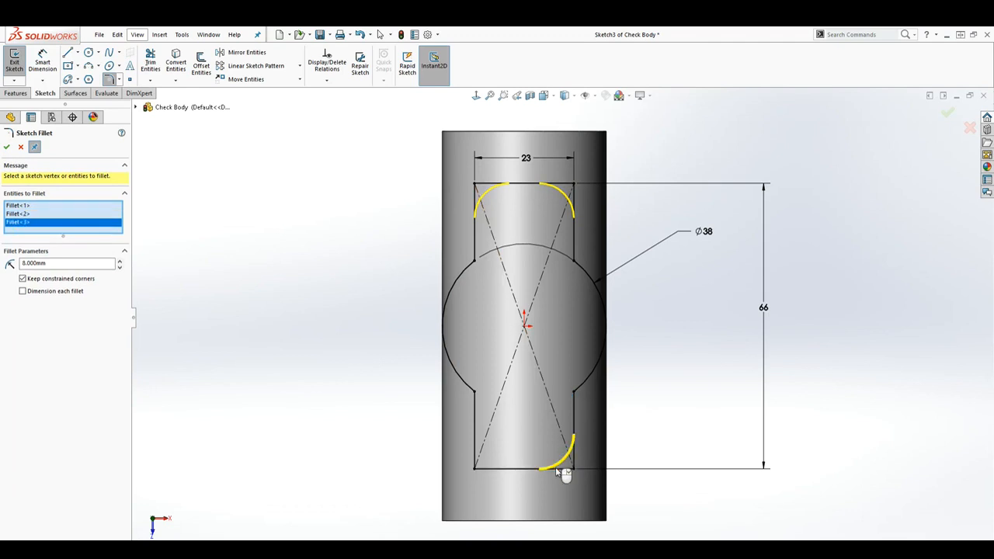
pyautogui.click(475, 467)
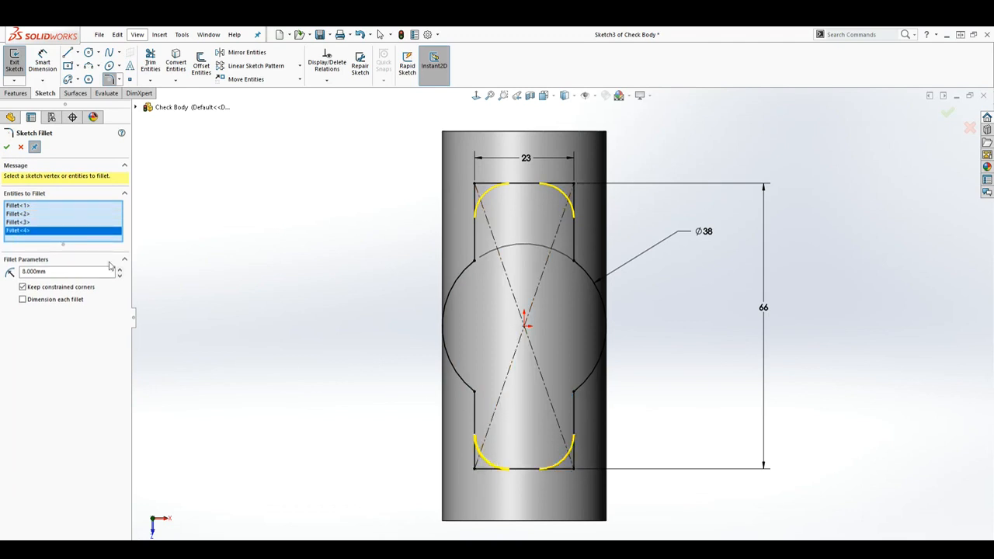
pyautogui.click(7, 148)
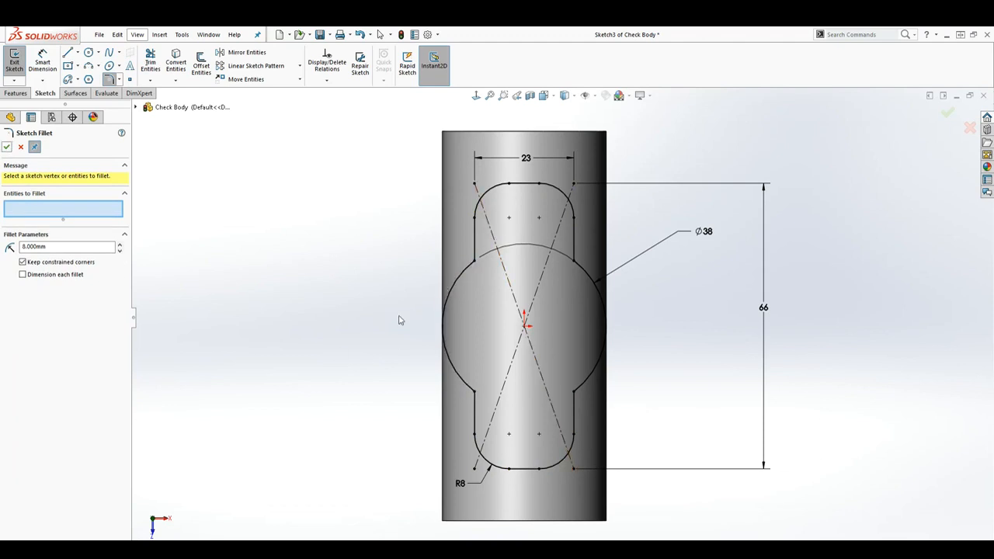
# Fillet the four junctions between the circle's arcs and the rectangle's sides with a 15 mm radius
pyautogui.moveTo(78, 248); pyautogui.dragTo(10, 249)
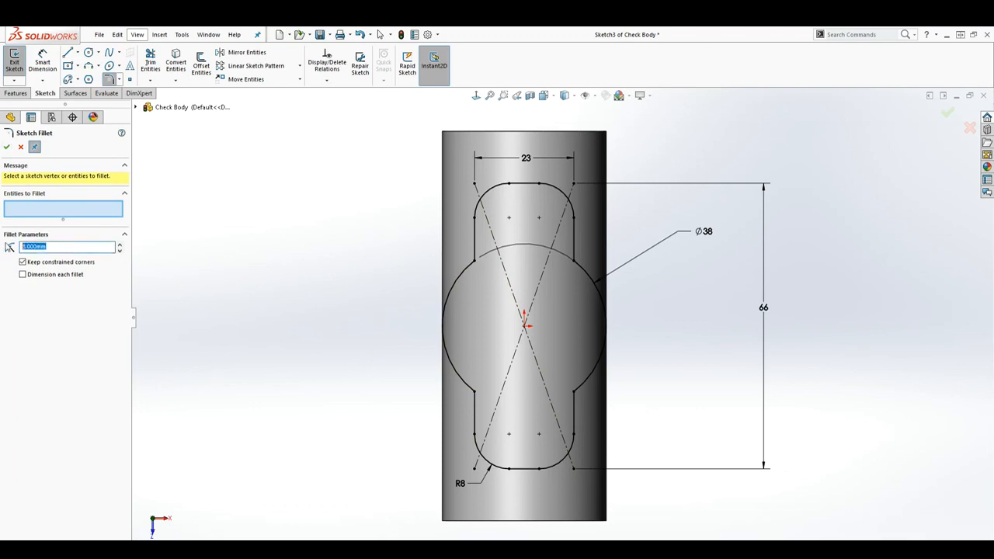
pyautogui.write('15')
pyautogui.press('Return')
pyautogui.click(472, 395)
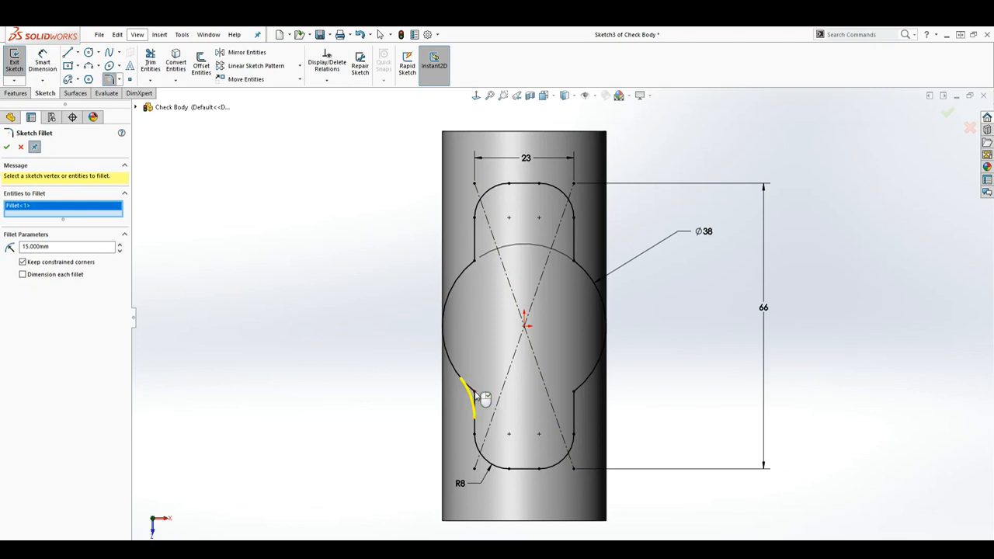
pyautogui.click(476, 265)
pyautogui.click(575, 264)
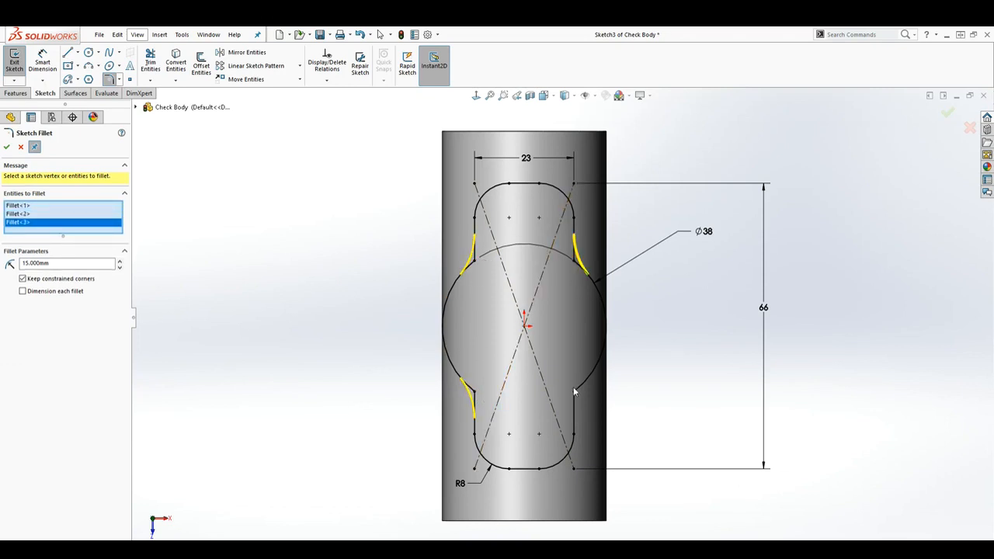
pyautogui.click(575, 394)
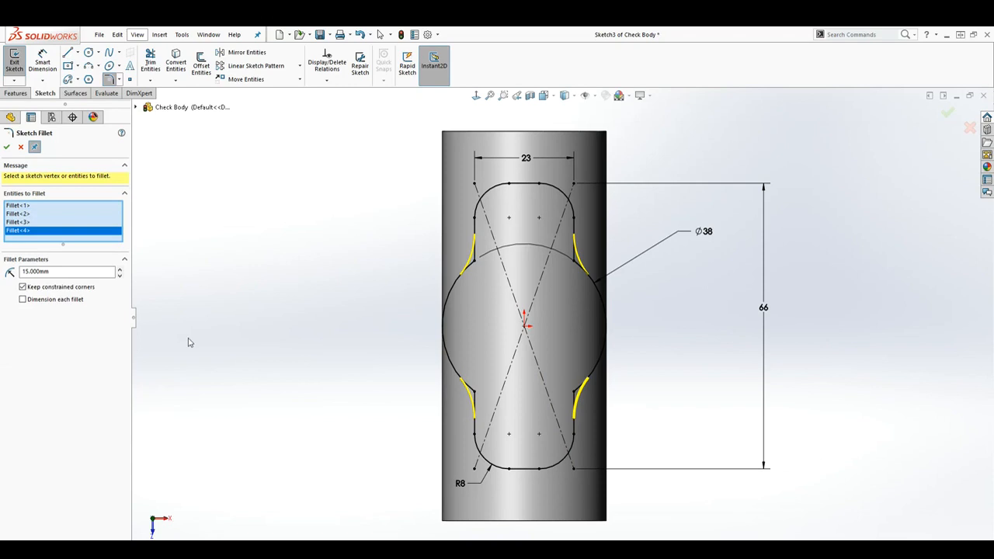
pyautogui.click(6, 147)
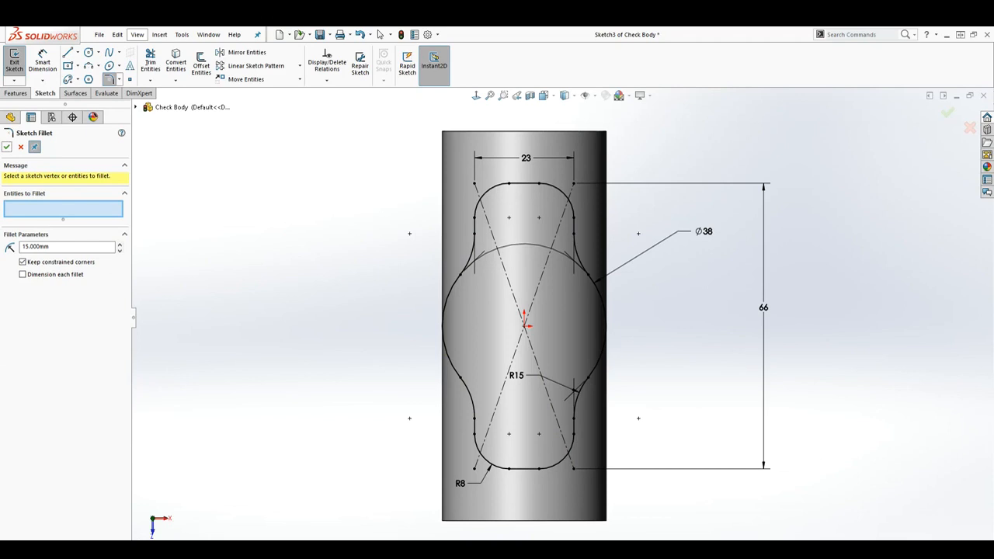
pyautogui.click(6, 147)
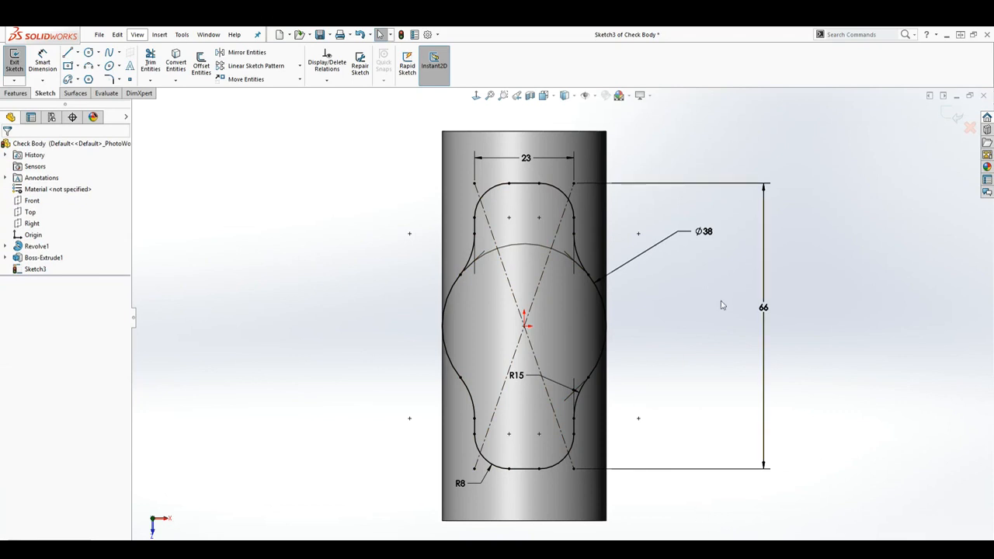
# Extrude the filleted profile upward 37.5 mm as a blind boss, without merging it into the existing body
pyautogui.moveTo(708, 435)
pyautogui.mouseDown(button='middle')
pyautogui.moveTo(697, 399)
pyautogui.moveTo(617, 358)
pyautogui.moveTo(654, 360)
pyautogui.moveTo(657, 375)
pyautogui.mouseUp(button='middle')
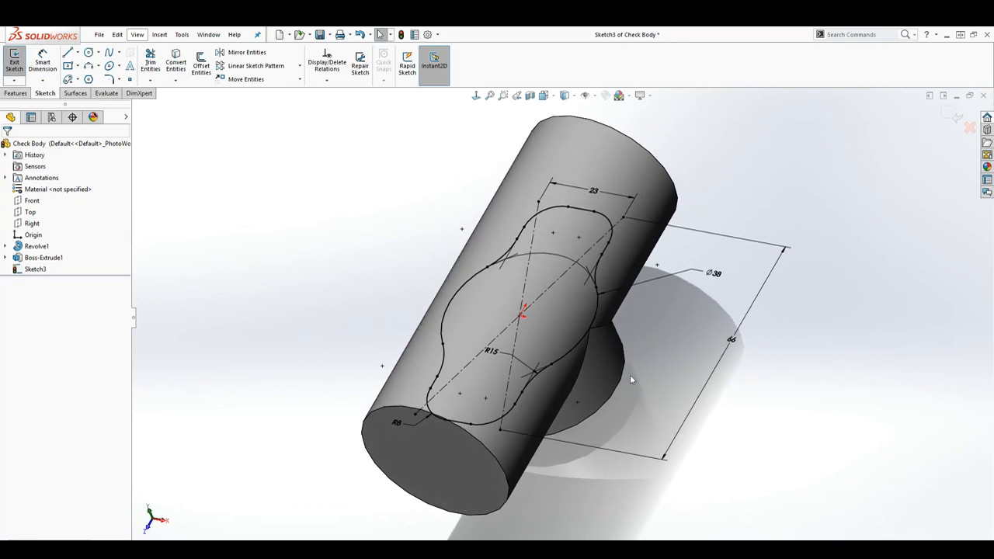
pyautogui.click(19, 94)
pyautogui.click(23, 65)
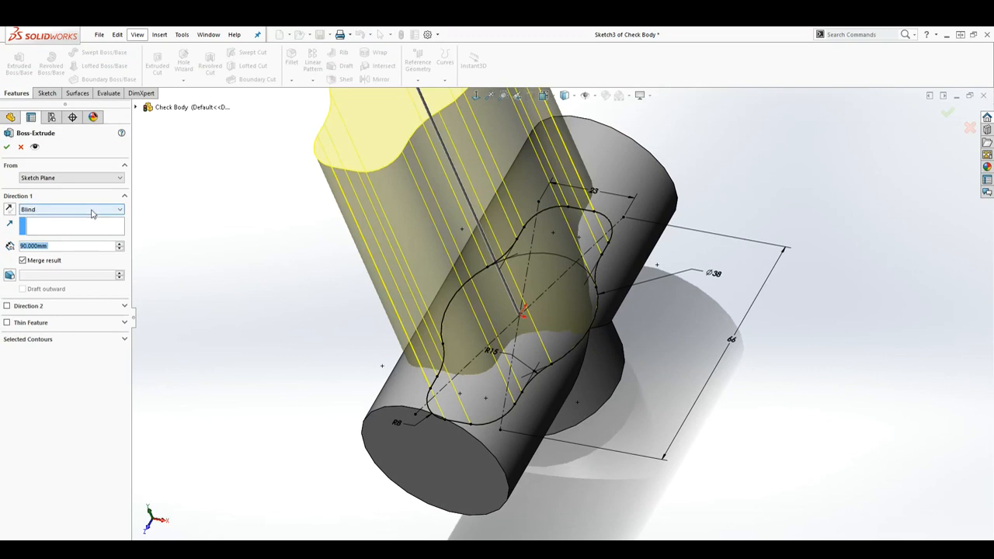
pyautogui.scroll(2, 378, 406)
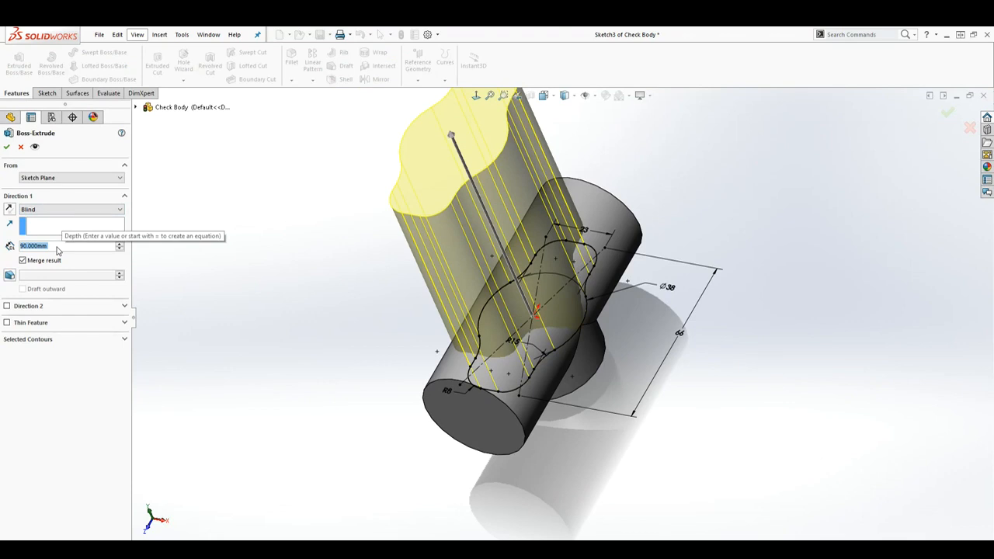
pyautogui.write('37.5')
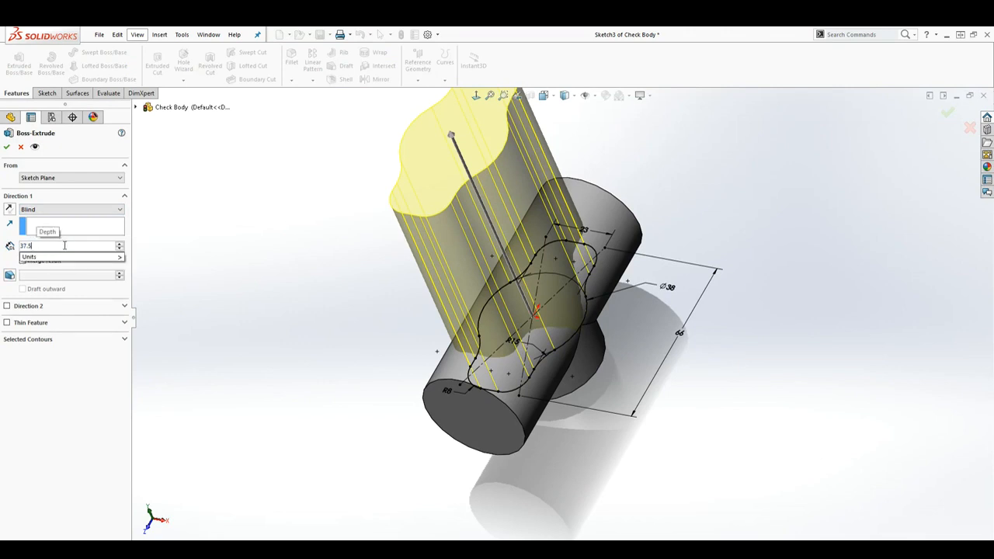
pyautogui.press('Return')
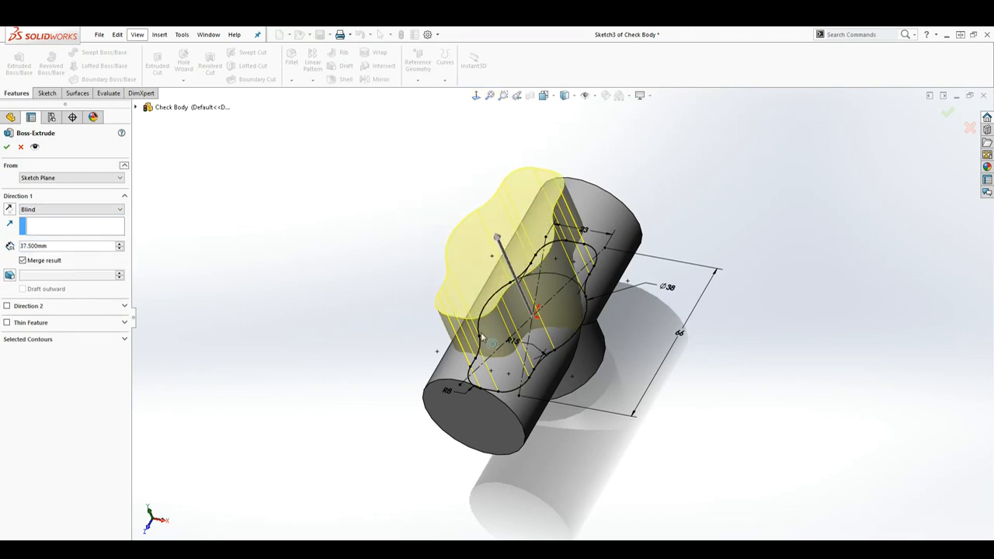
pyautogui.moveTo(651, 404); pyautogui.dragTo(602, 402, button='middle')
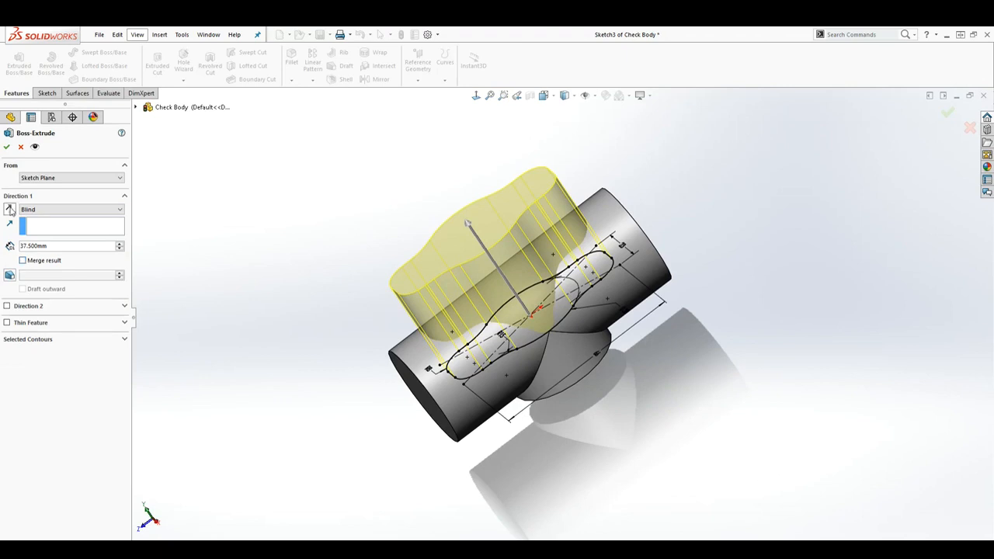
pyautogui.click(7, 147)
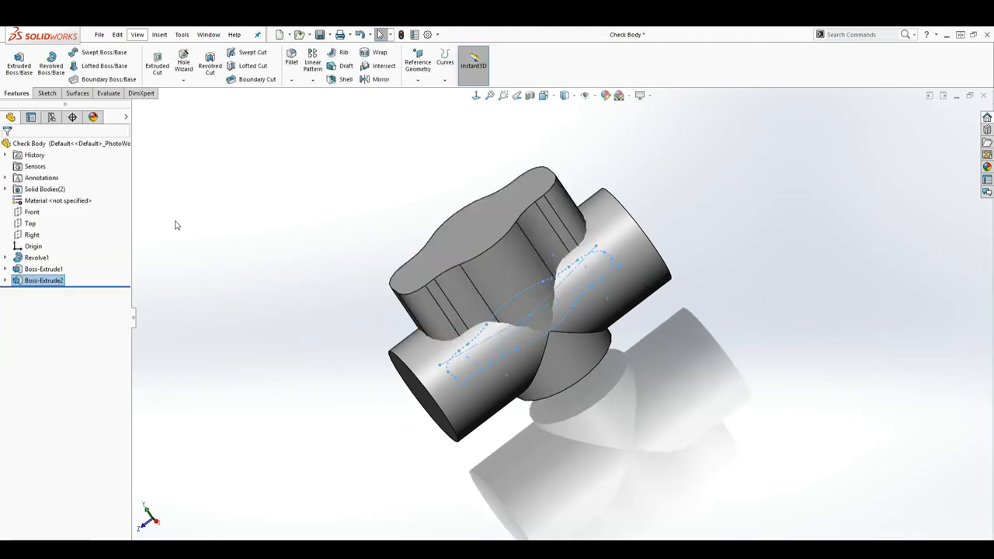
# Edit the profile's boss extrusion to merge its result with the cylindrical valve body
pyautogui.click(497, 287)
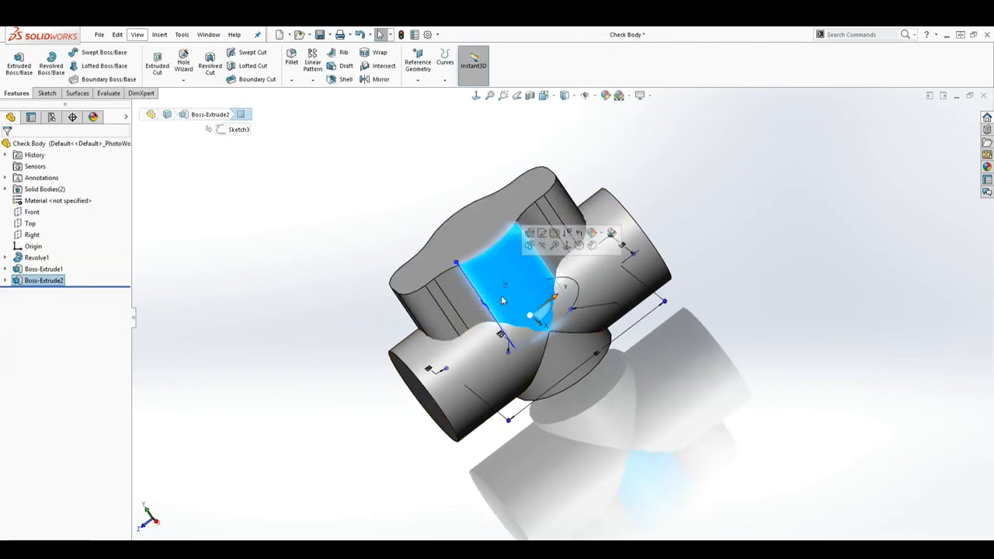
pyautogui.click(464, 376)
pyautogui.click(430, 300)
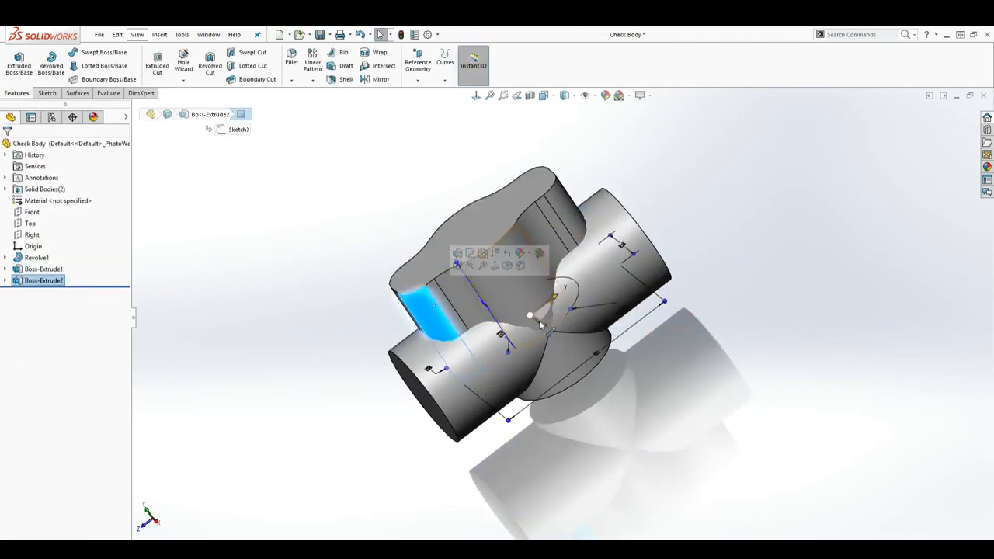
pyautogui.click(497, 229)
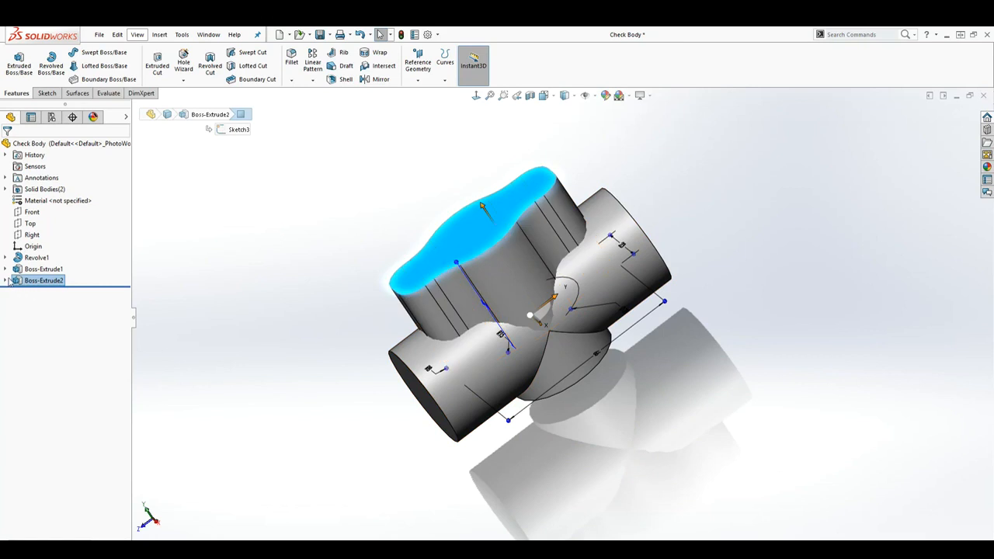
pyautogui.rightClick(19, 282)
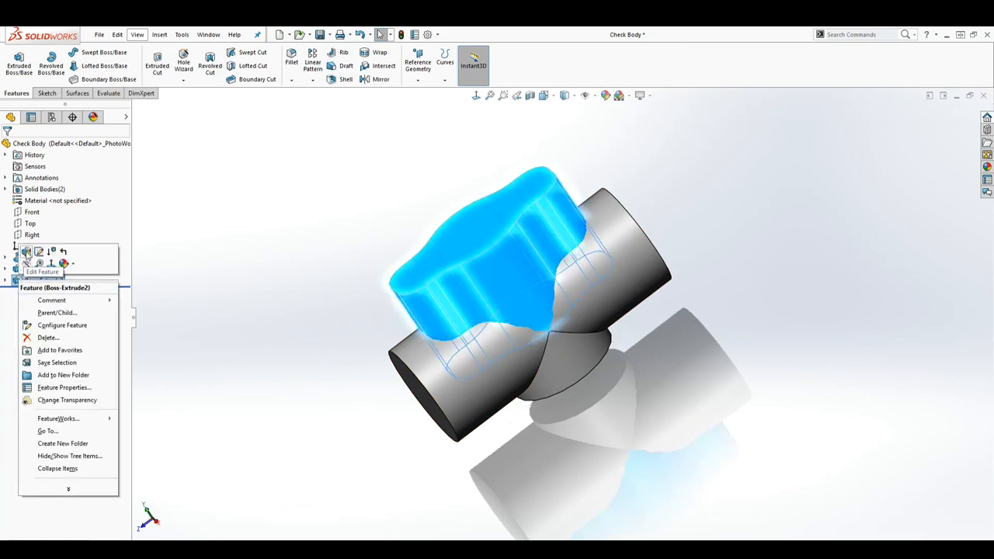
pyautogui.click(27, 252)
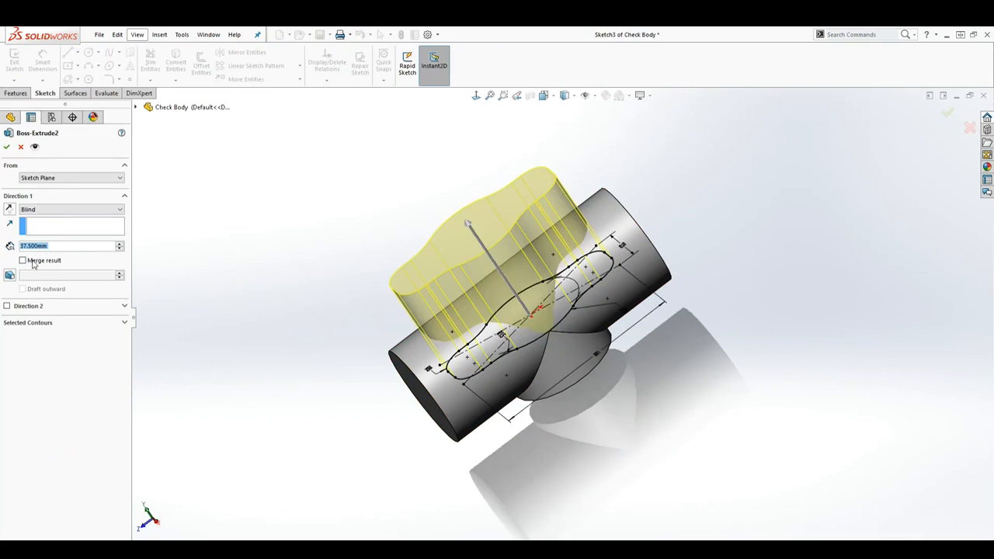
pyautogui.click(22, 261)
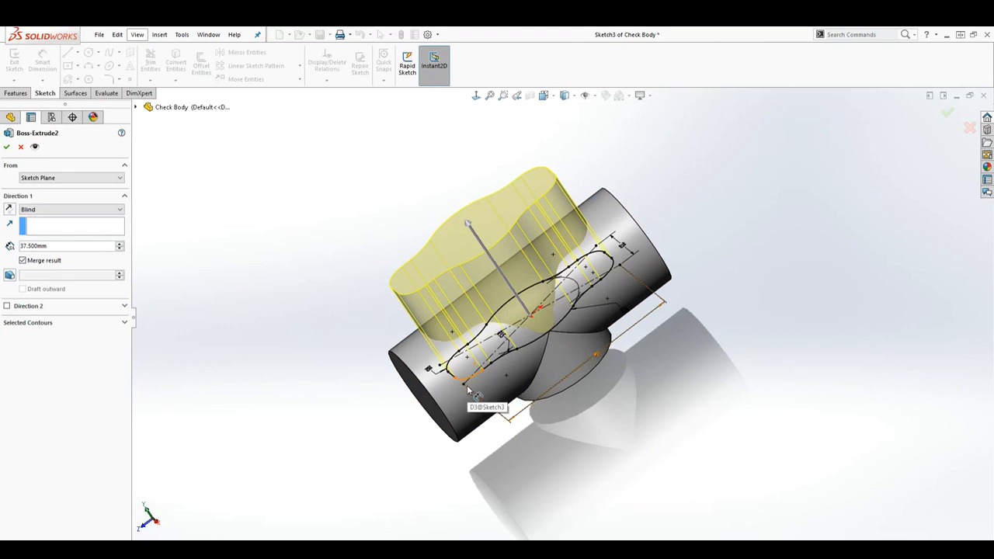
pyautogui.click(7, 147)
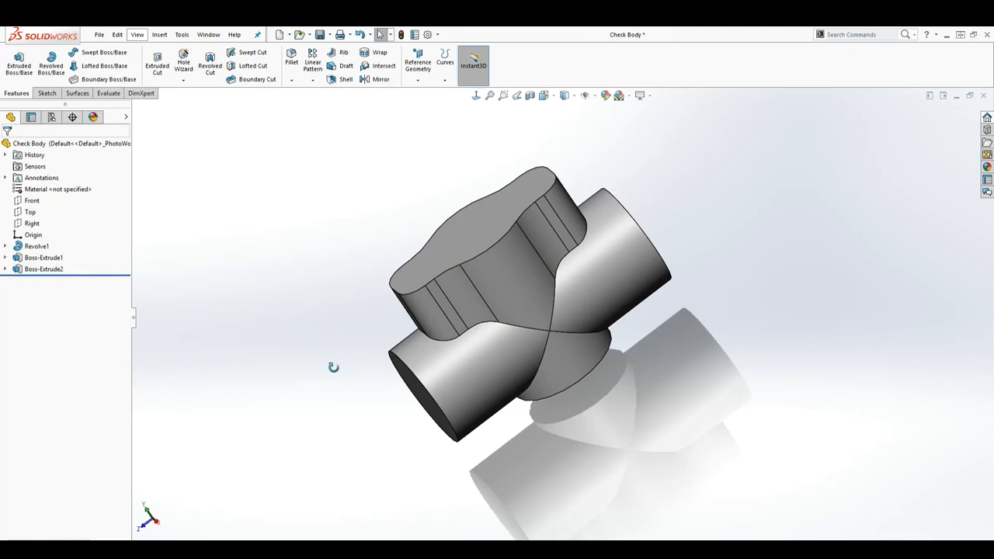
# Start a new sketch on the flat top face of the contoured boss and view it face-on
pyautogui.moveTo(334, 367); pyautogui.dragTo(394, 365, button='middle')
pyautogui.moveTo(359, 375); pyautogui.dragTo(369, 364, button='middle')
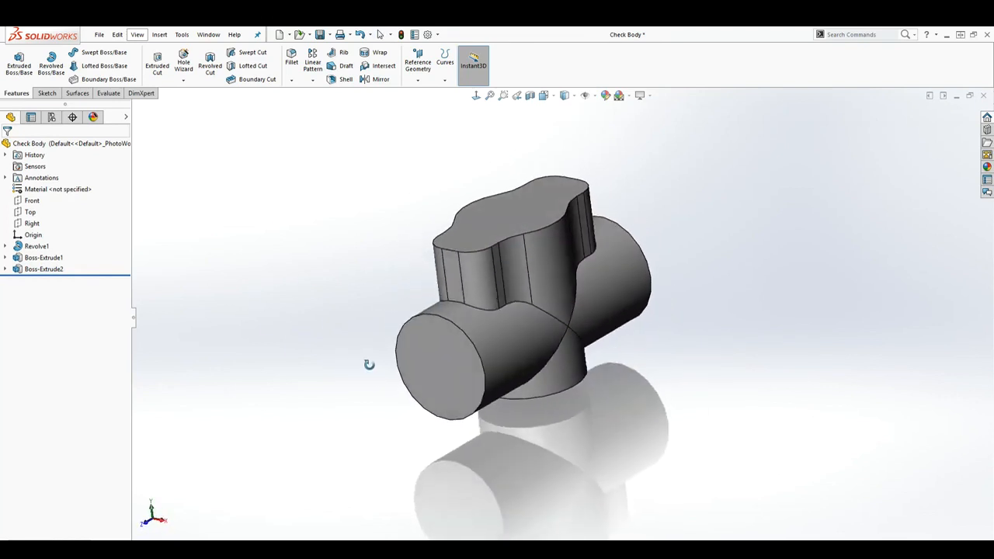
pyautogui.click(503, 209)
pyautogui.scroll(1, 586, 394)
pyautogui.moveTo(586, 394); pyautogui.dragTo(623, 454, button='middle')
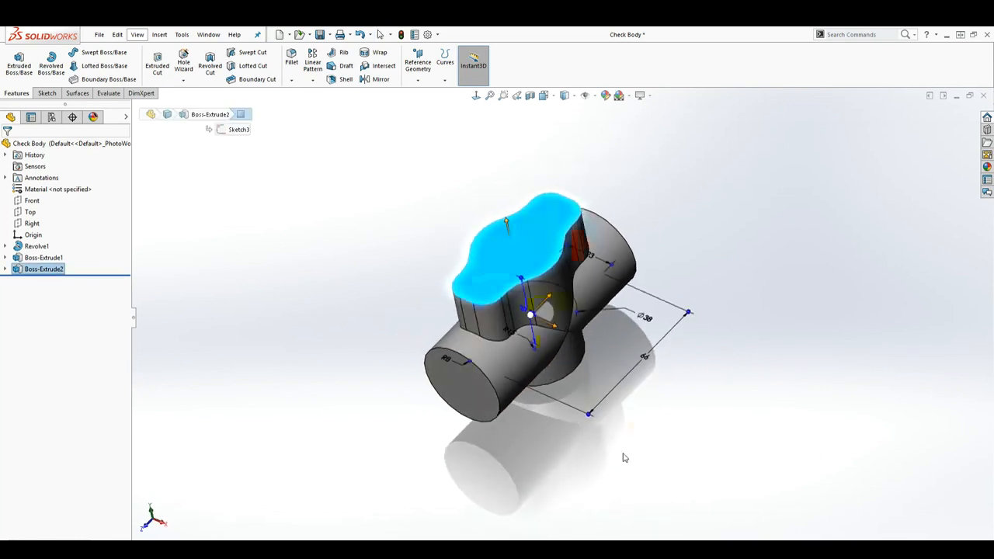
pyautogui.click(45, 93)
pyautogui.click(14, 59)
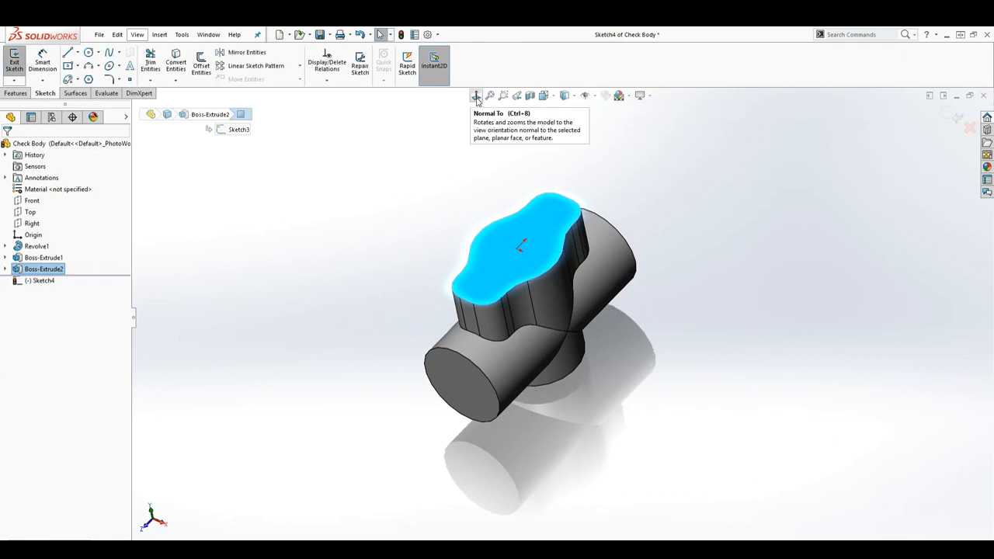
pyautogui.click(477, 97)
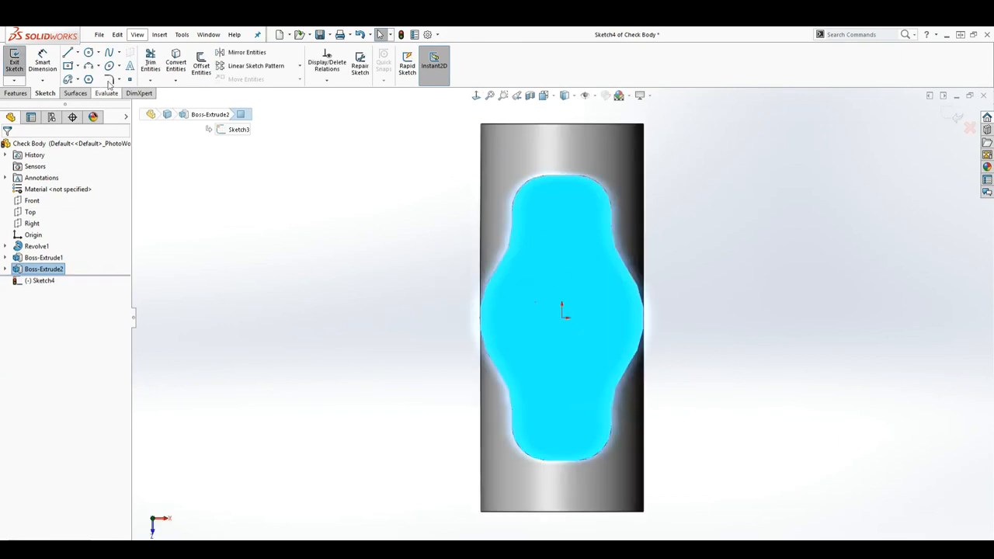
# Sketch a circle of about 36 mm radius centred on the origin, surrounding the boss's top face
pyautogui.click(90, 53)
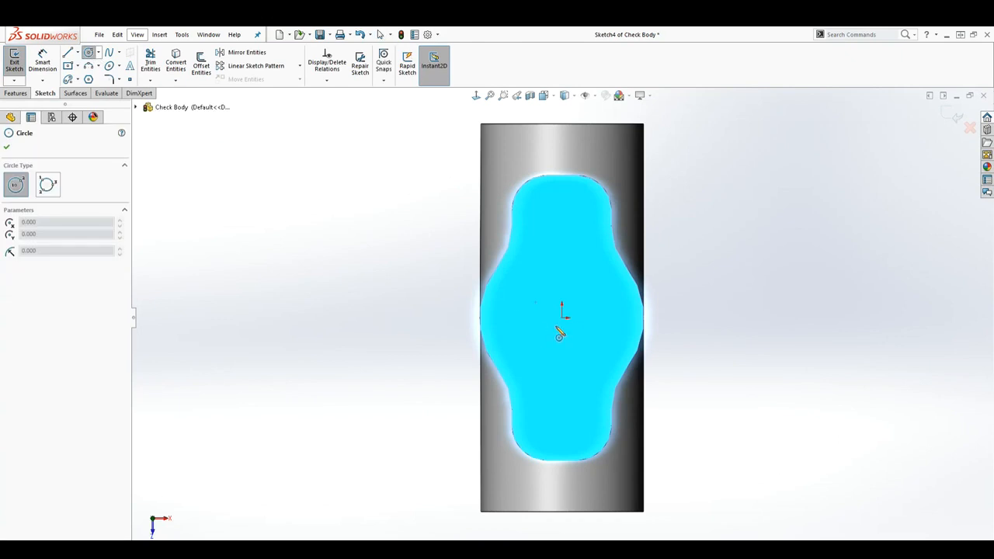
pyautogui.click(564, 318)
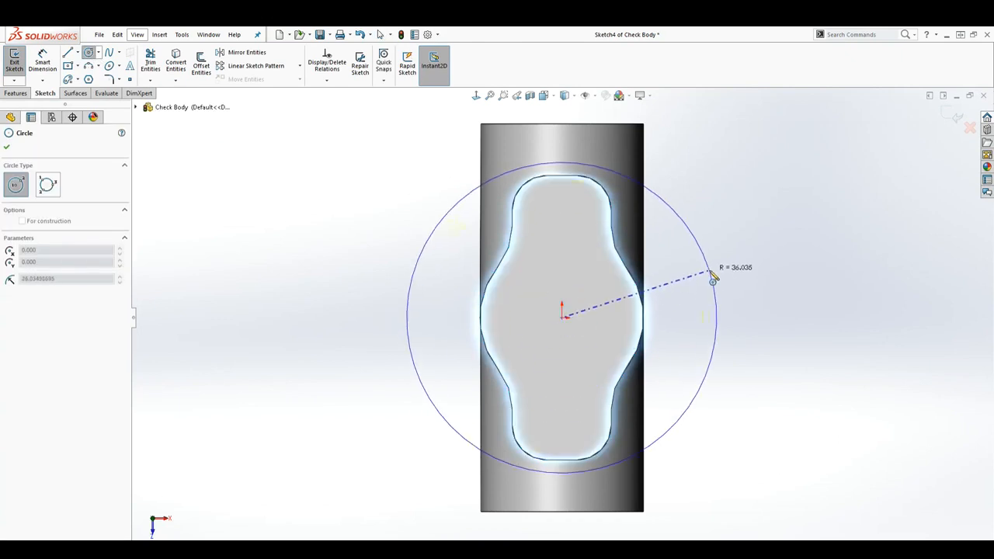
pyautogui.click(715, 276)
pyautogui.press('Escape')
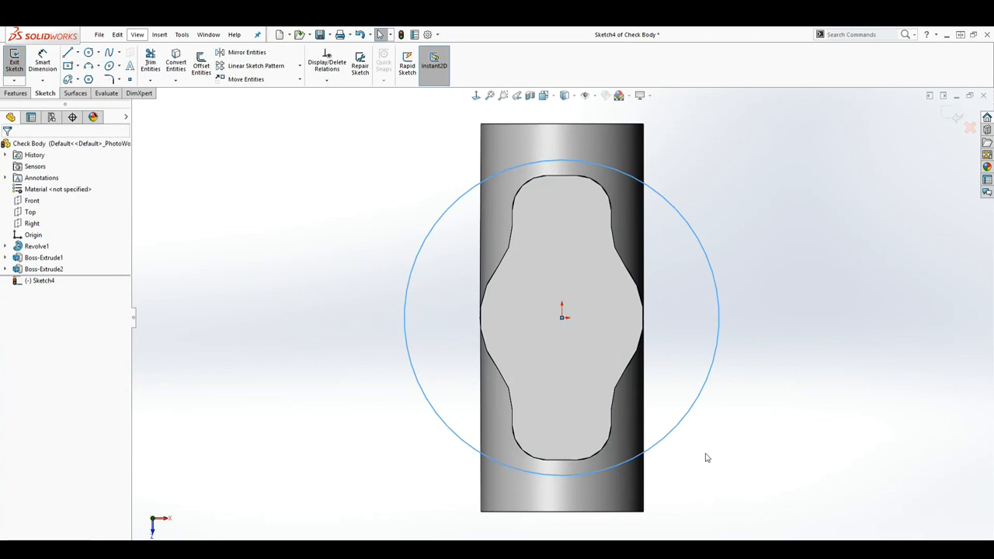
# Dimension the circle around the boss's top face with a diameter of 72 mm
pyautogui.moveTo(710, 473); pyautogui.dragTo(715, 423, button='right')
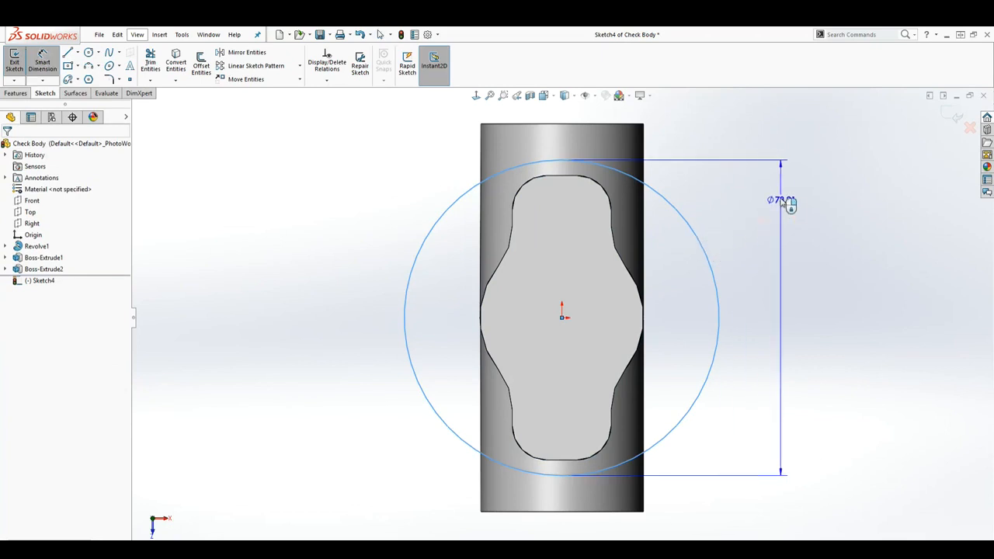
pyautogui.press('Escape')
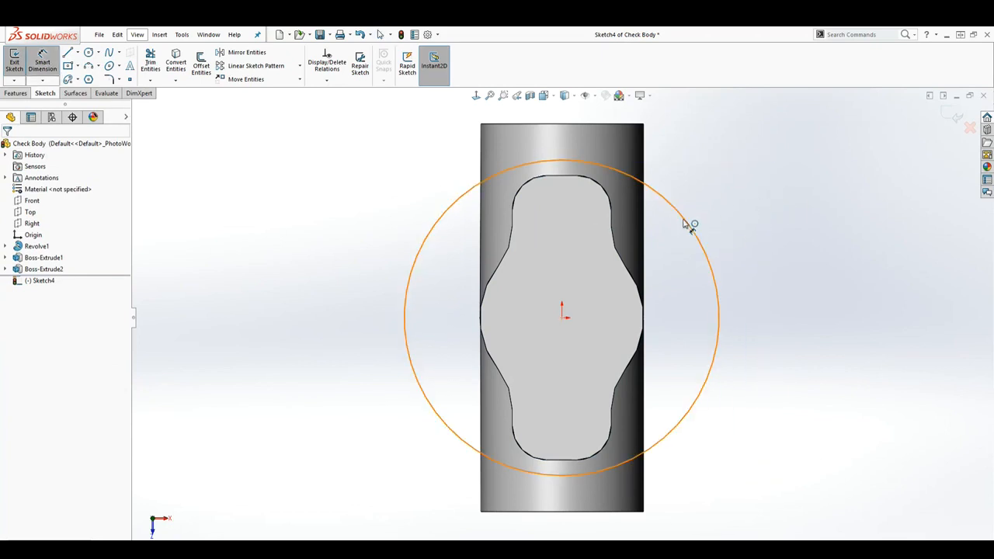
pyautogui.click(684, 222)
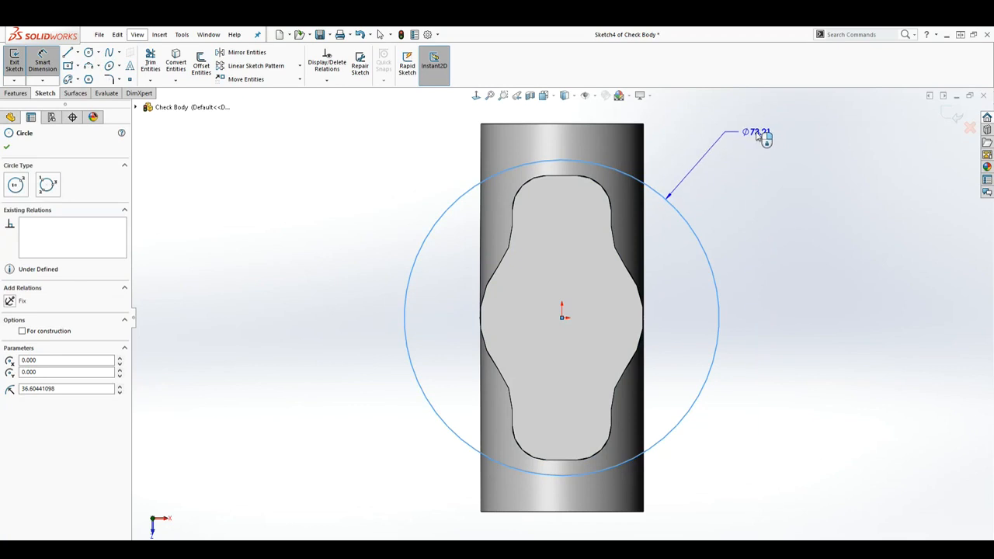
pyautogui.click(724, 139)
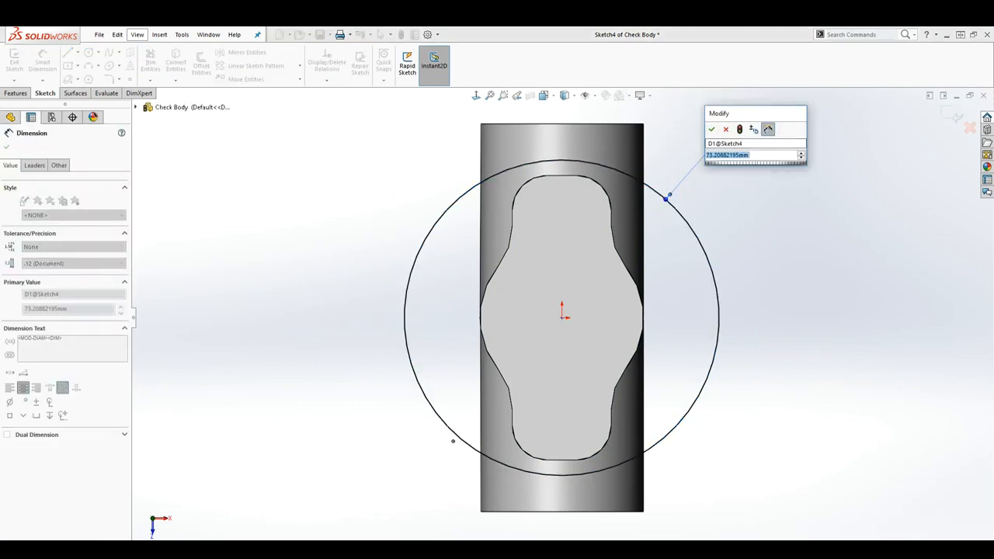
pyautogui.write('72')
pyautogui.press('Return')
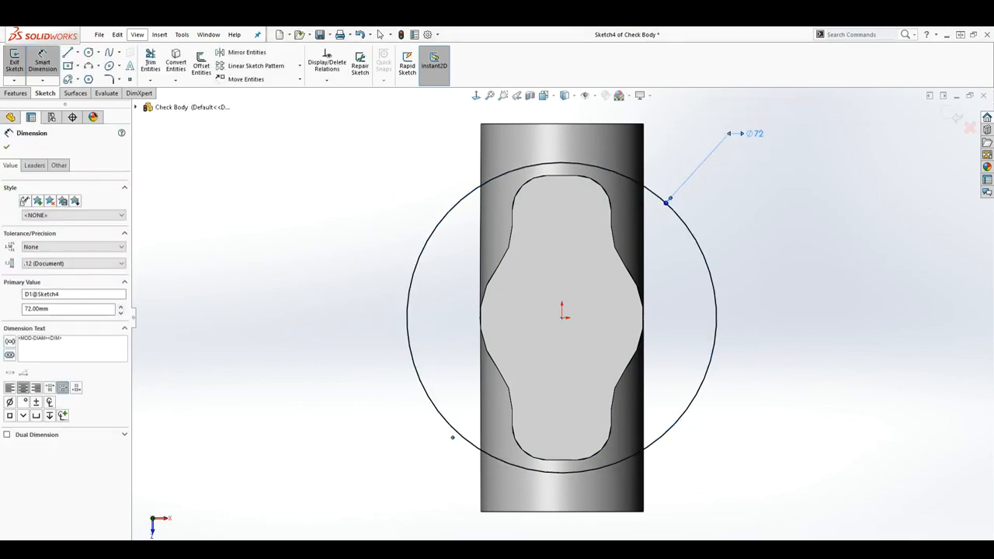
# Set up a blind boss extrusion of the 72 mm circle, reversed downward with a depth of 12 mm and merged result
pyautogui.moveTo(834, 475)
pyautogui.mouseDown(button='middle')
pyautogui.moveTo(780, 287)
pyautogui.moveTo(748, 320)
pyautogui.moveTo(784, 329)
pyautogui.mouseUp(button='middle')
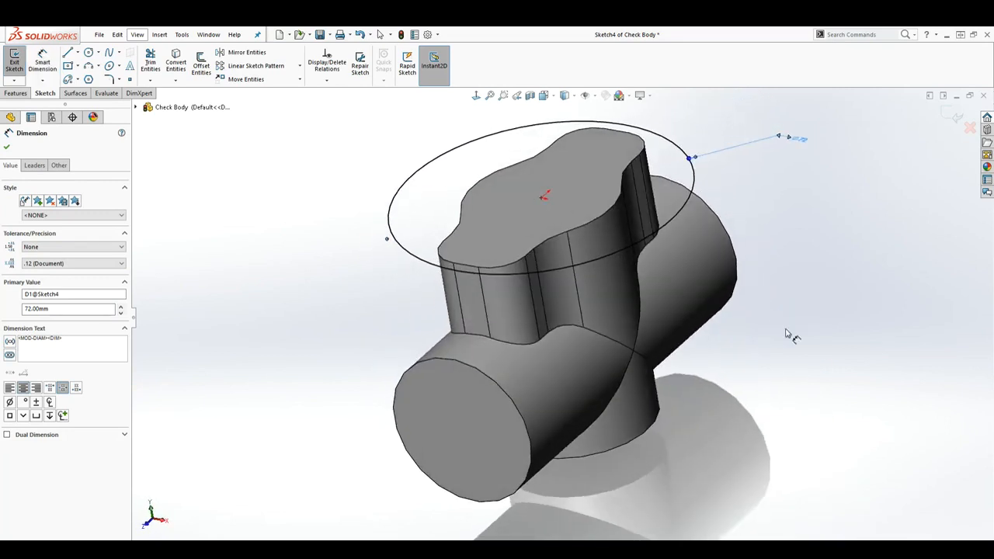
pyautogui.click(16, 94)
pyautogui.click(18, 63)
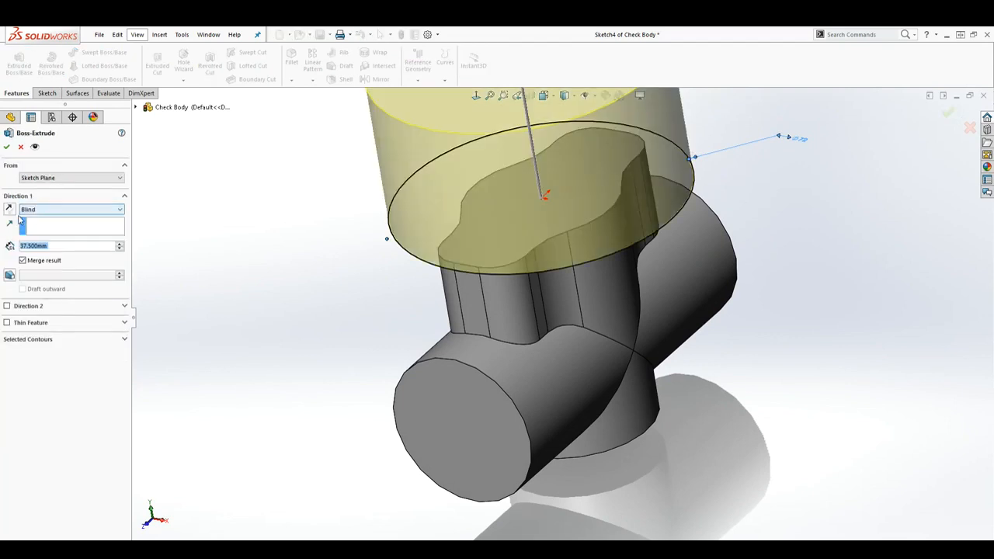
pyautogui.scroll(3, 478, 350)
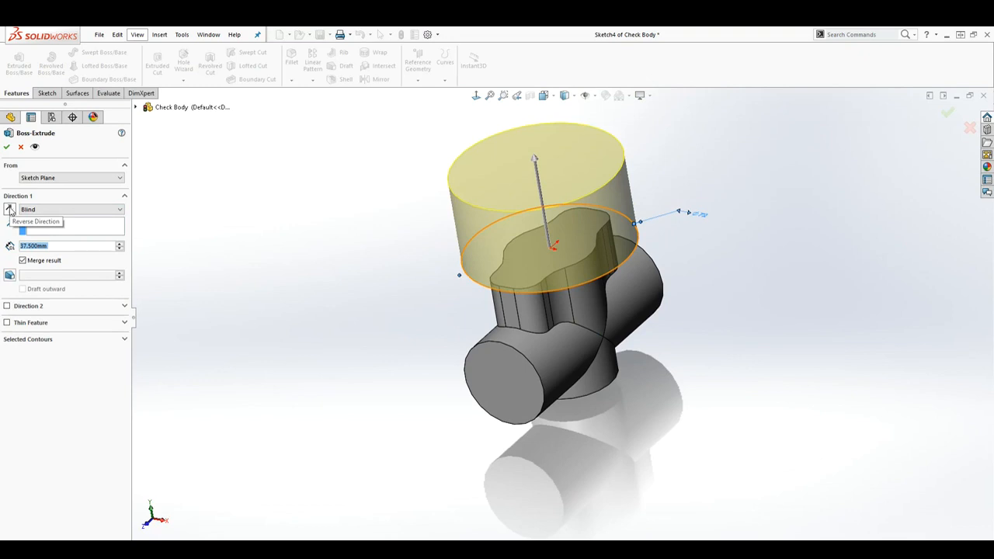
pyautogui.click(9, 210)
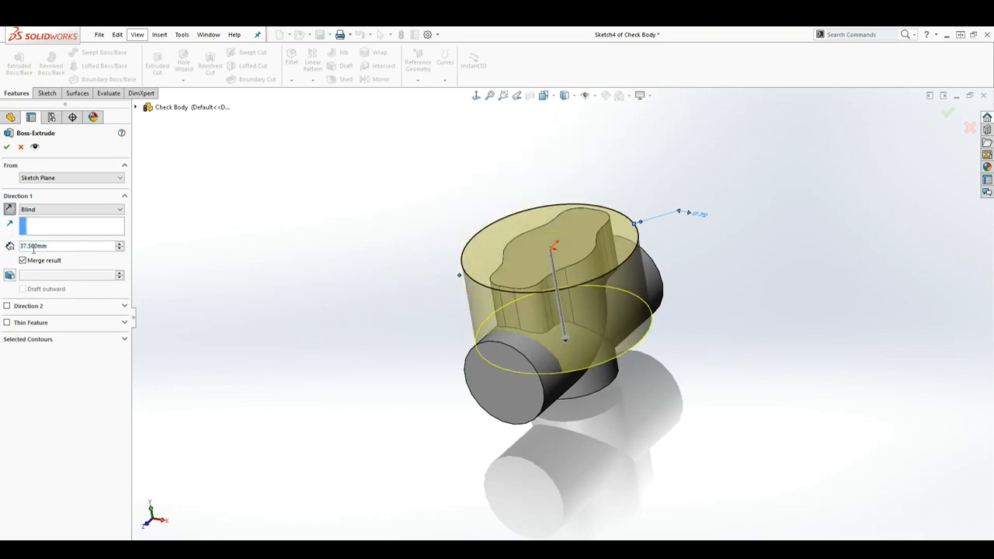
pyautogui.moveTo(53, 245); pyautogui.dragTo(10, 245)
pyautogui.write('12')
pyautogui.press('Return')
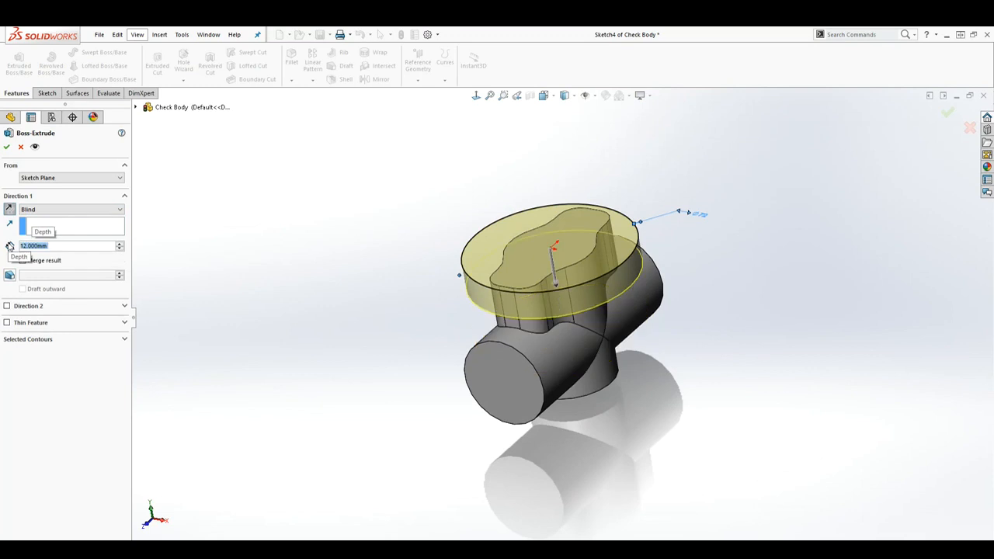
pyautogui.moveTo(781, 402); pyautogui.dragTo(750, 384, button='middle')
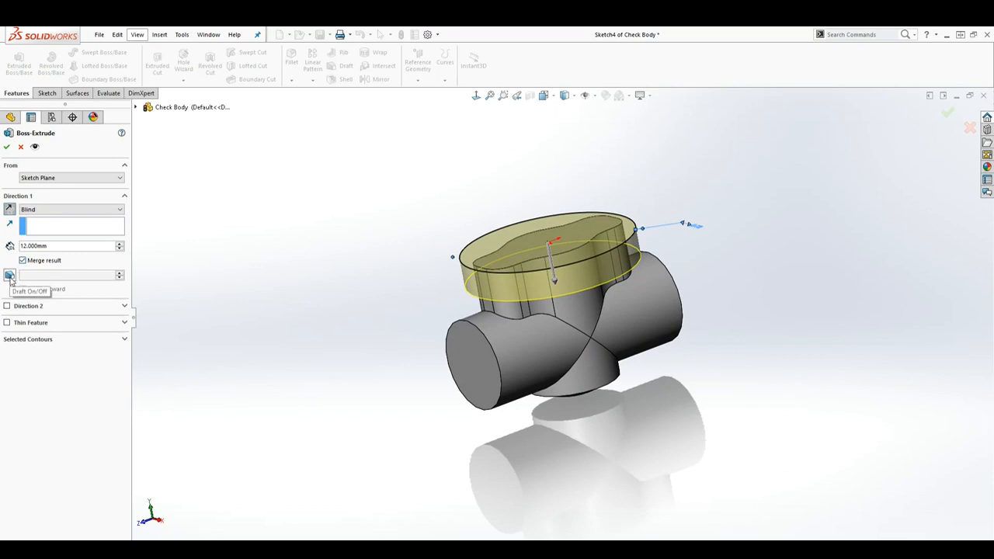
# Try a 16-degree draft on the circular extrusion, switching outward draft on and back off
pyautogui.click(9, 276)
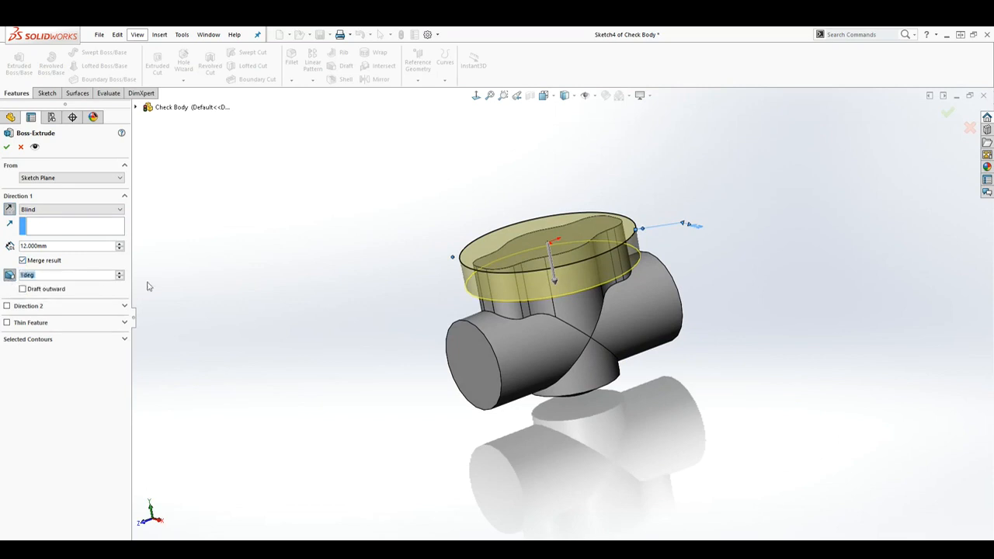
pyautogui.click(120, 273)
pyautogui.click(121, 272)
pyautogui.click(120, 273)
pyautogui.scroll(-1, 724, 256)
pyautogui.scroll(-2, 504, 236)
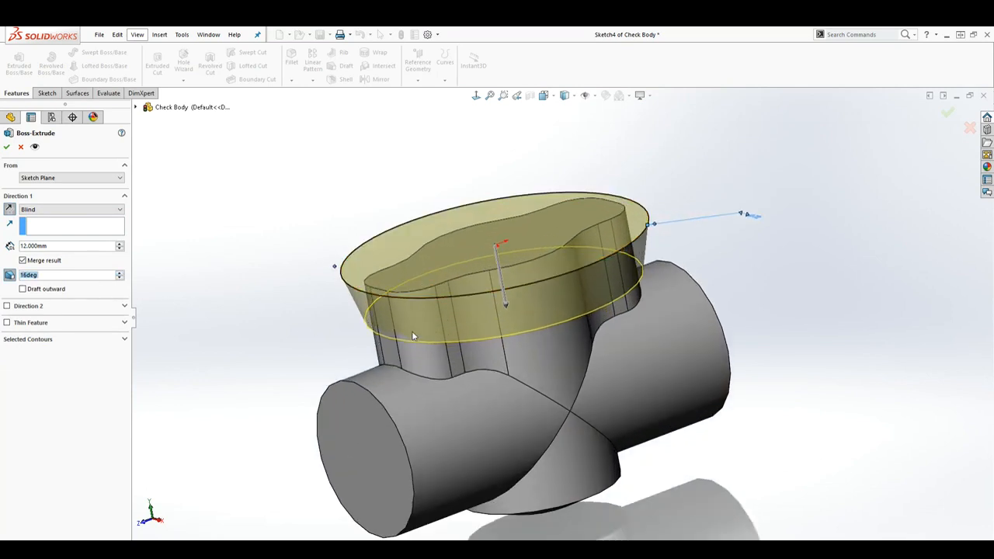
pyautogui.click(23, 291)
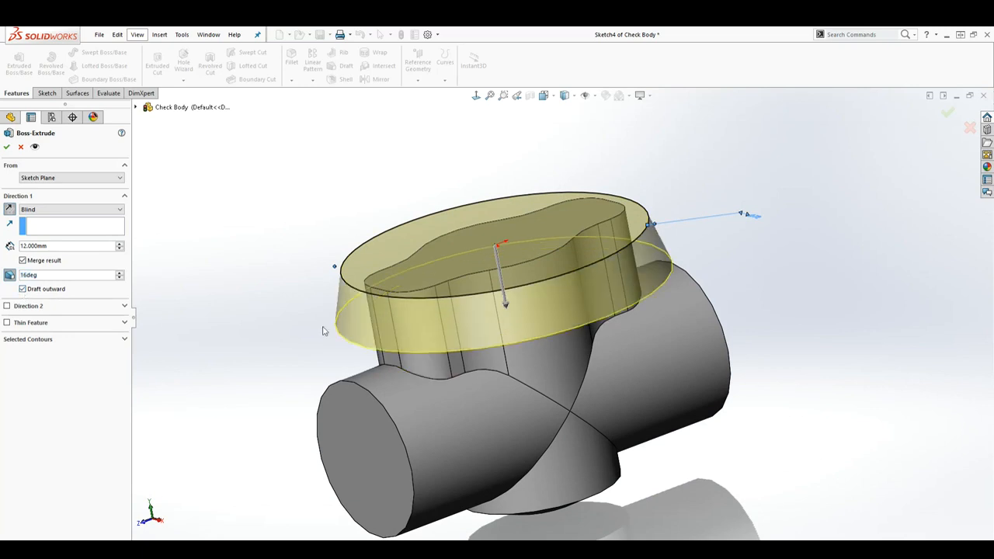
pyautogui.click(24, 290)
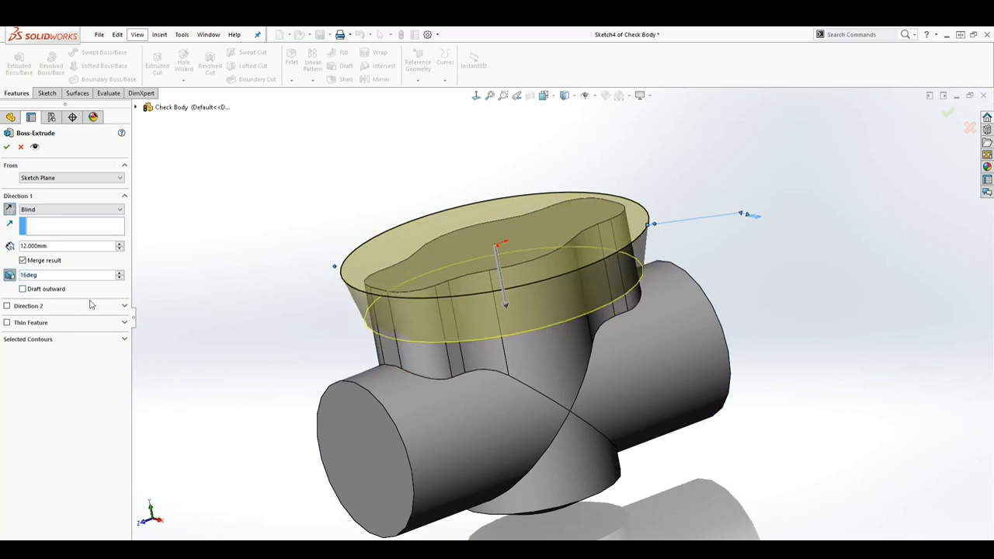
# Set the extrusion's draft angle to 0 degrees and accept the circular flange
pyautogui.doubleClick(42, 277)
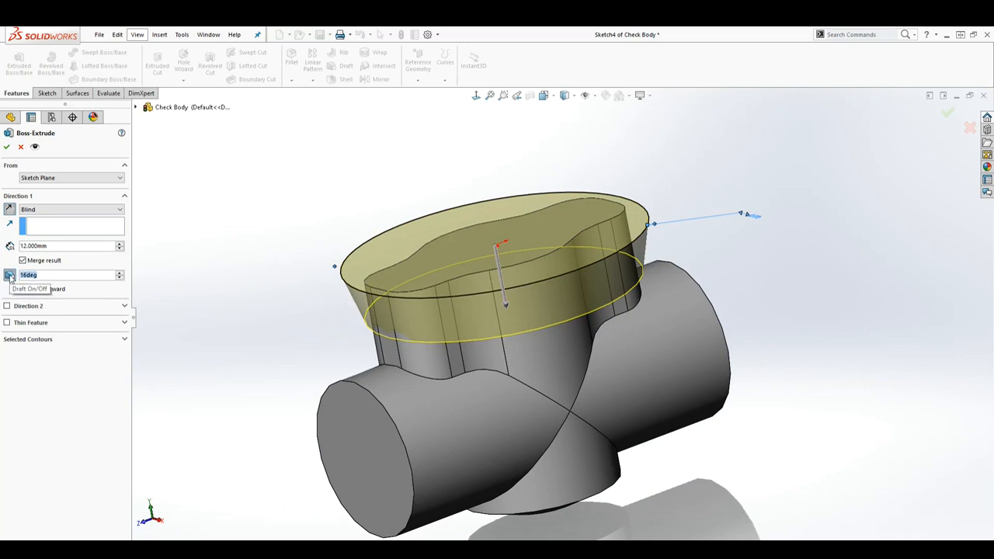
pyautogui.write('0')
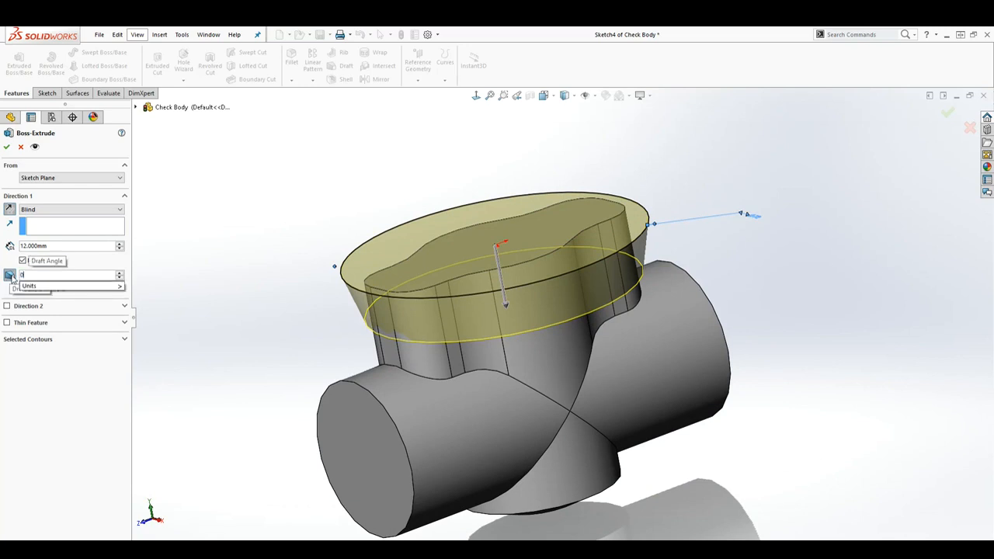
pyautogui.press('Return')
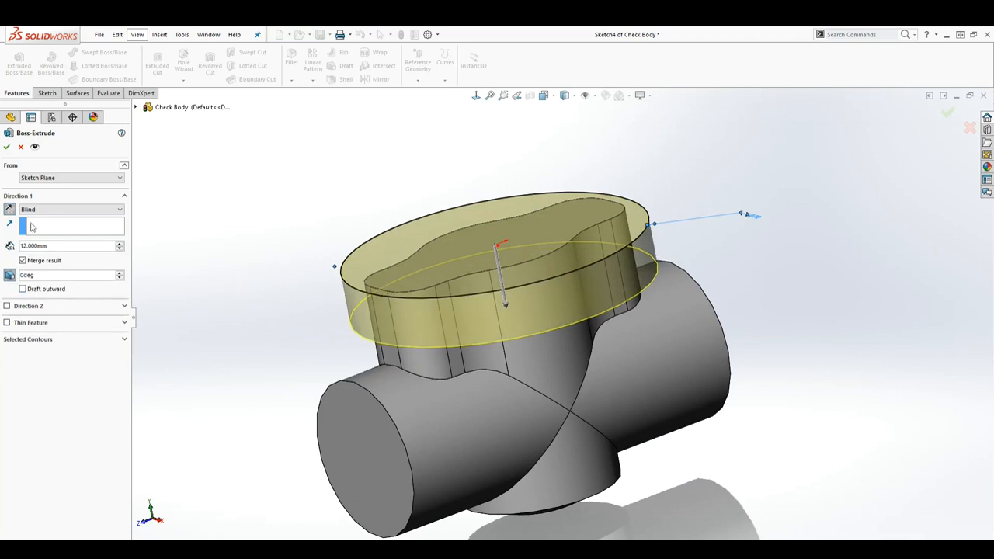
pyautogui.click(6, 146)
# Start a new sketch on the Right plane and view it face-on
pyautogui.scroll(2, 389, 298)
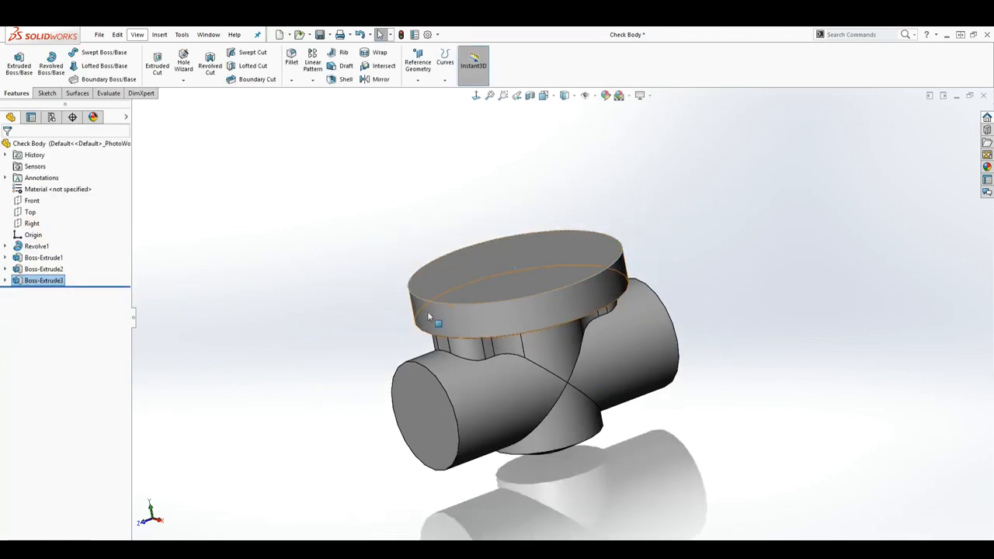
pyautogui.moveTo(600, 371); pyautogui.dragTo(573, 390, button='middle')
pyautogui.click(240, 210)
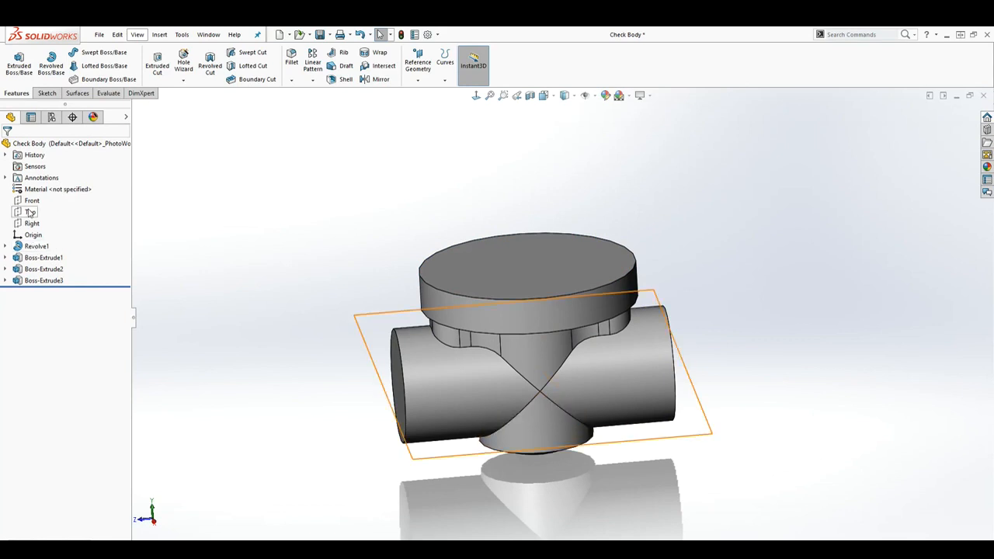
pyautogui.click(31, 224)
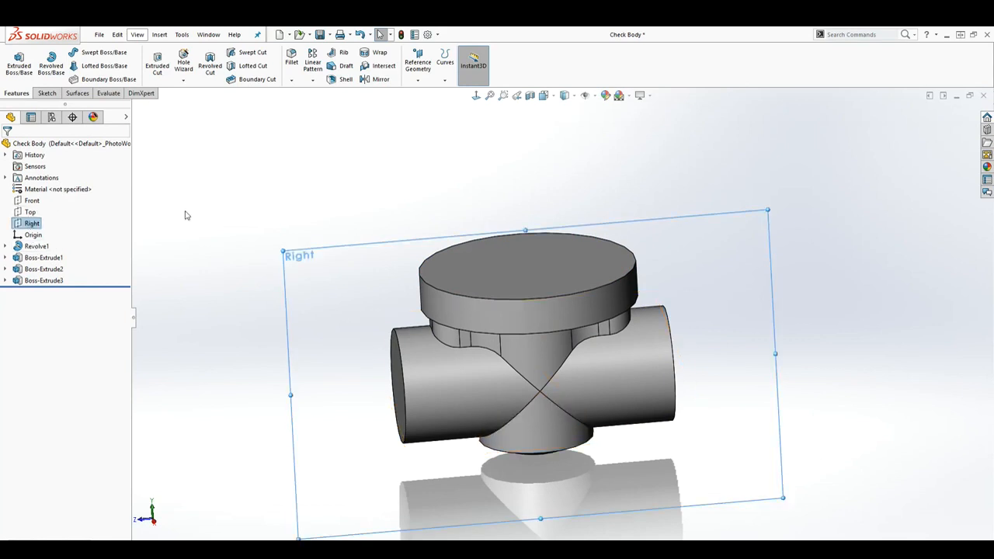
pyautogui.click(43, 94)
pyautogui.click(14, 58)
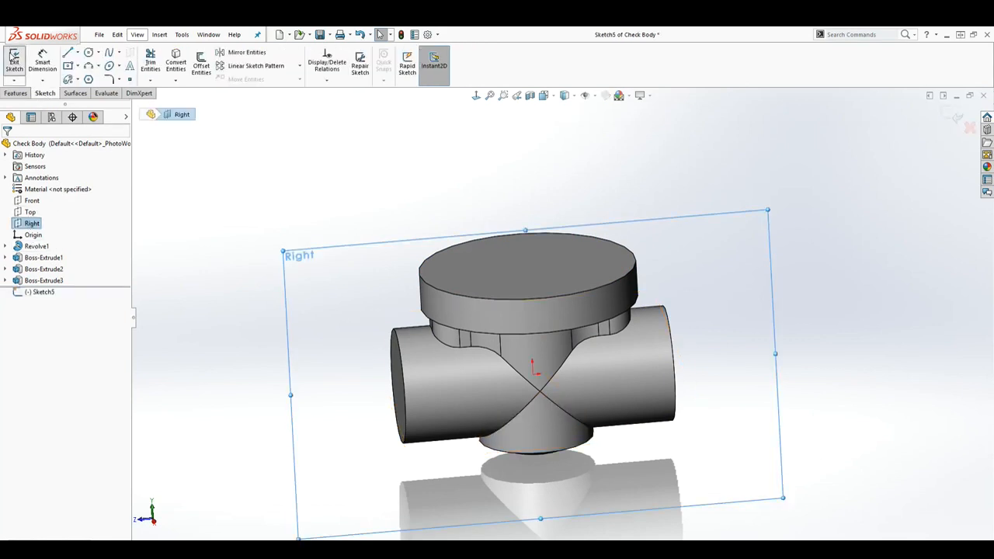
pyautogui.click(475, 97)
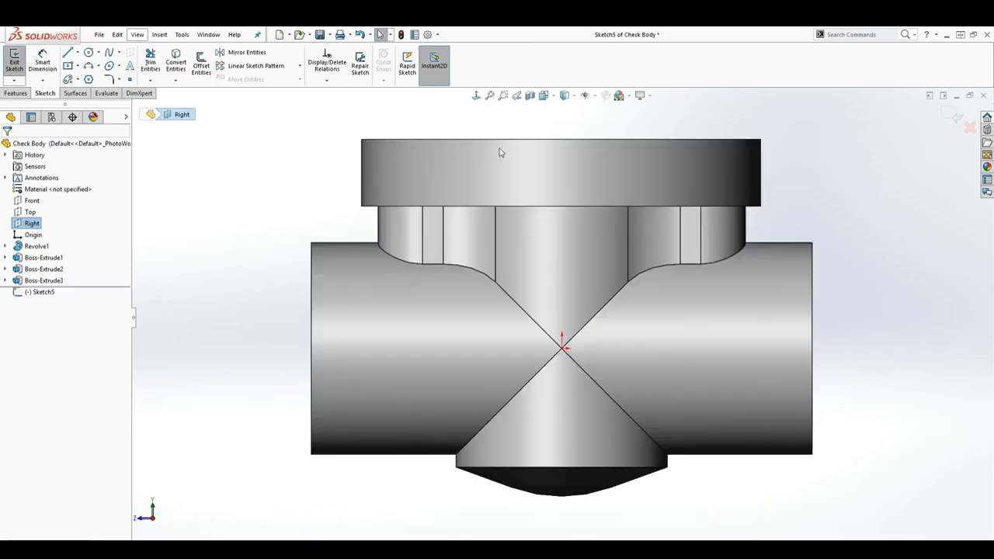
# Sketch a centre rectangle of about 37 by 25 mm centred on the origin
pyautogui.click(68, 65)
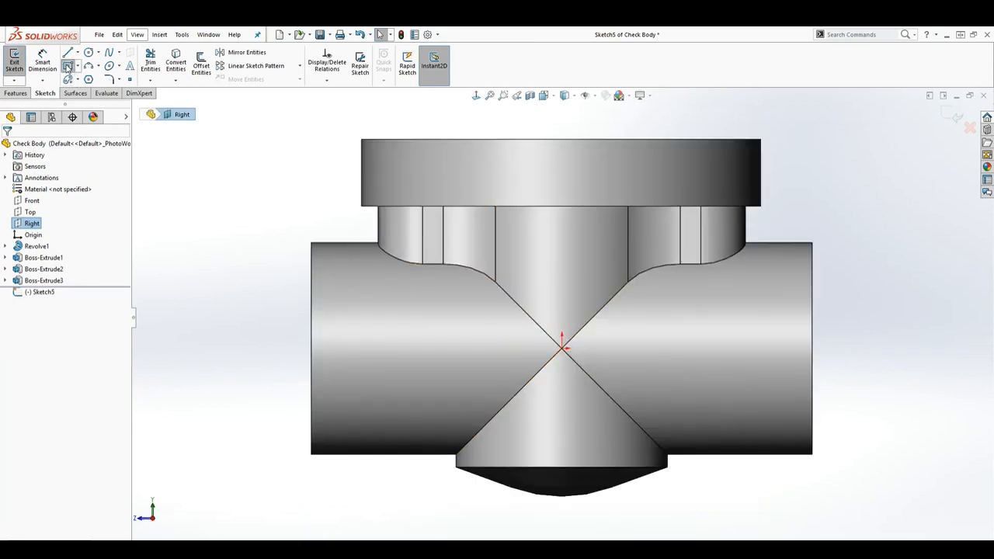
pyautogui.click(562, 347)
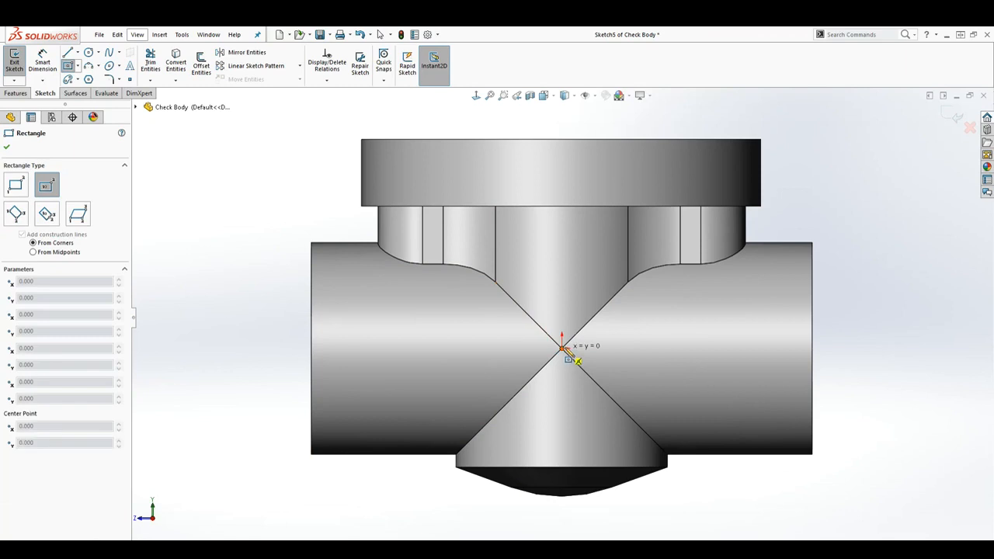
pyautogui.click(664, 279)
pyautogui.press('Escape')
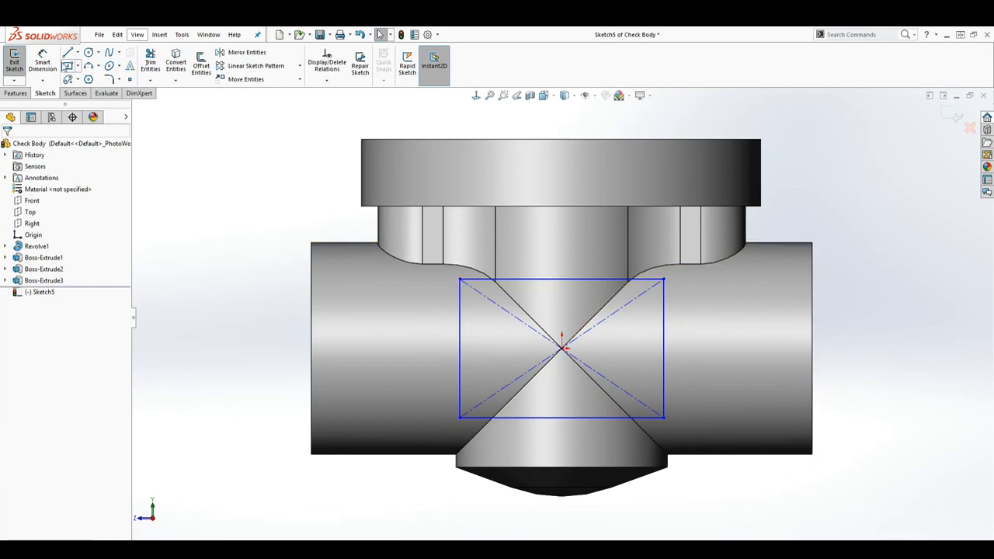
# Dimension the rectangle to 33 mm wide and 22 mm high
pyautogui.click(42, 55)
pyautogui.click(573, 279)
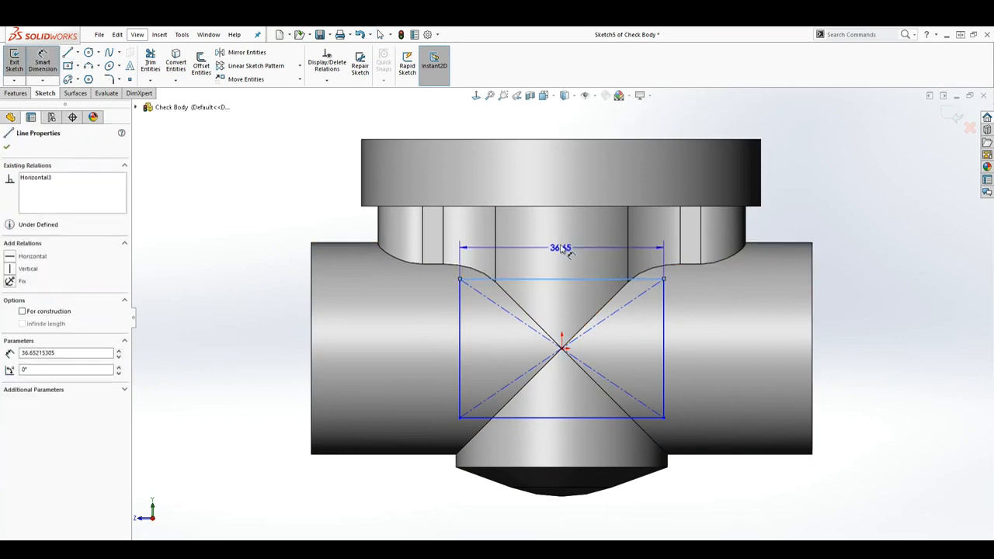
pyautogui.click(560, 240)
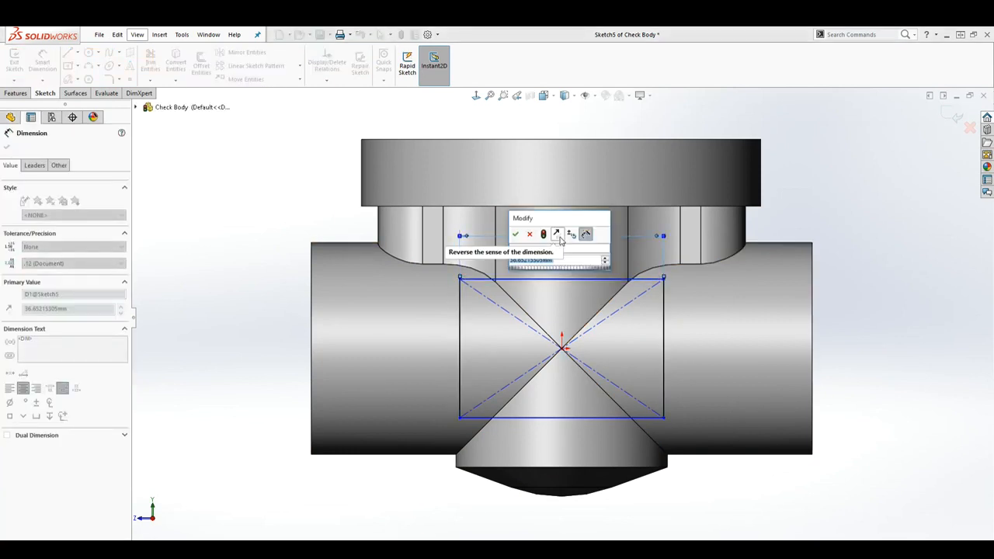
pyautogui.write('33')
pyautogui.press('Return')
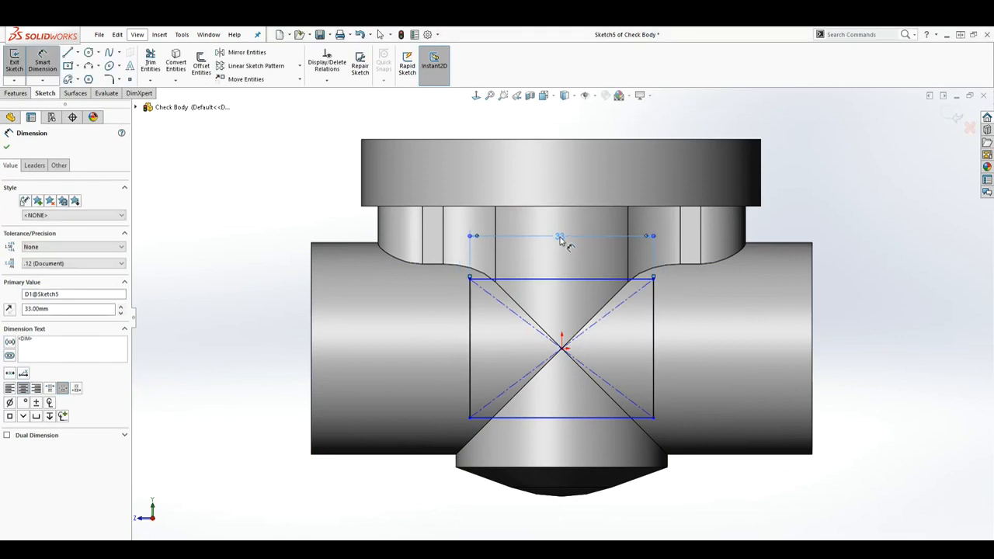
pyautogui.click(654, 329)
pyautogui.click(703, 340)
pyautogui.write('22')
pyautogui.press('Return')
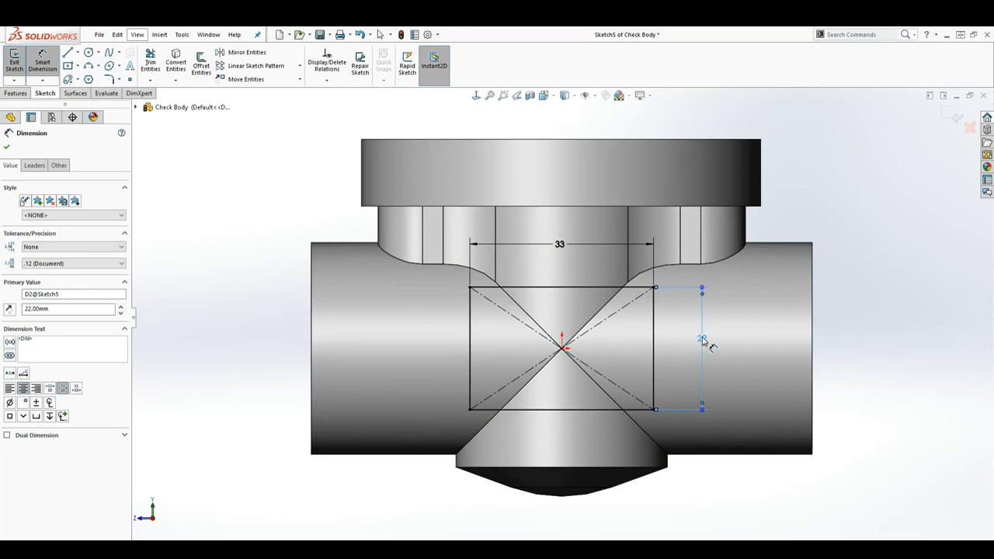
pyautogui.press('Escape')
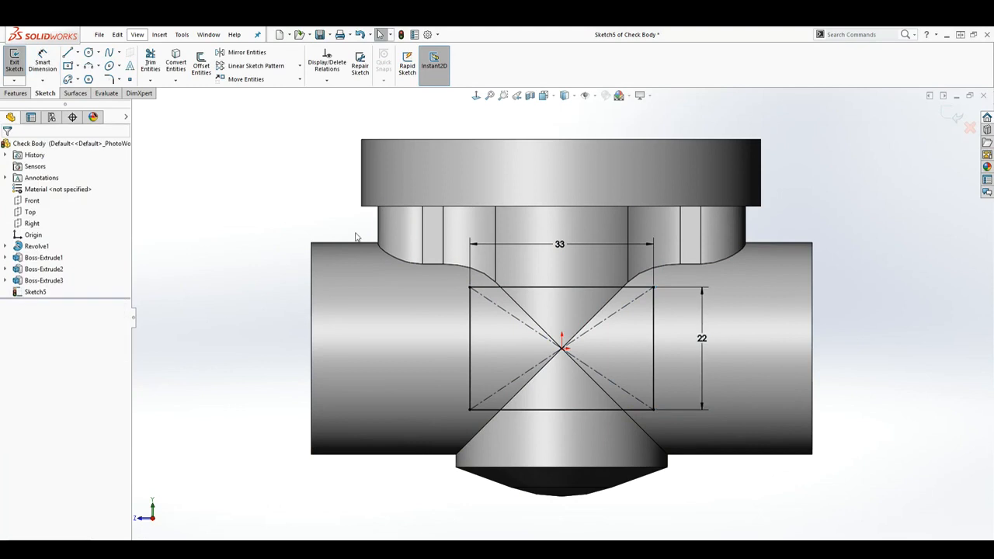
# Round all four corners of the rectangle with 3 mm sketch fillets
pyautogui.click(110, 80)
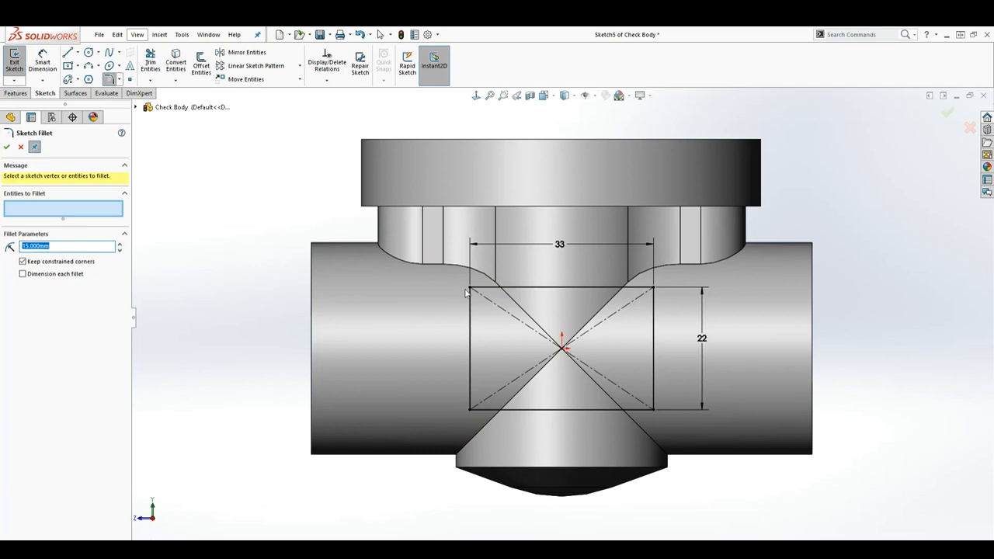
pyautogui.write('3')
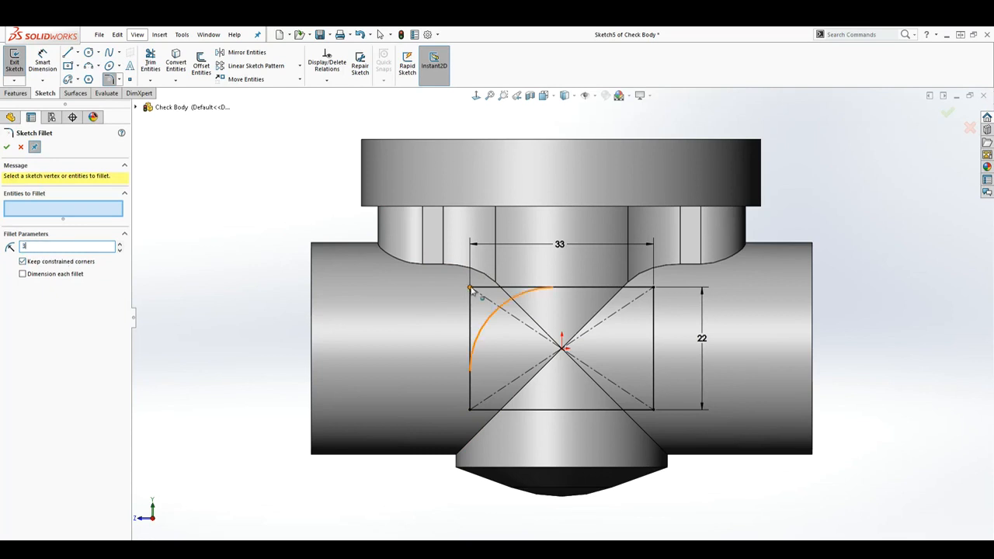
pyautogui.press('Return')
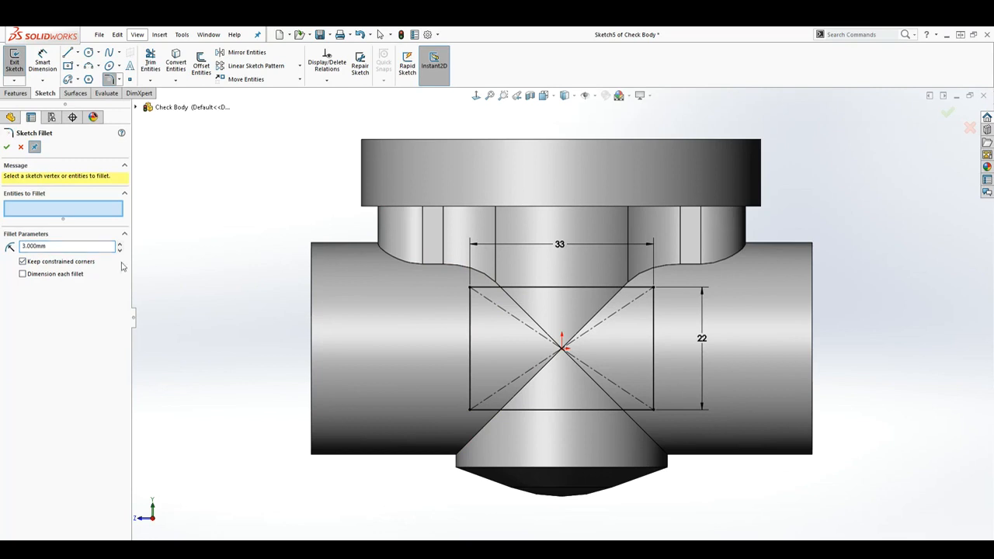
pyautogui.click(469, 290)
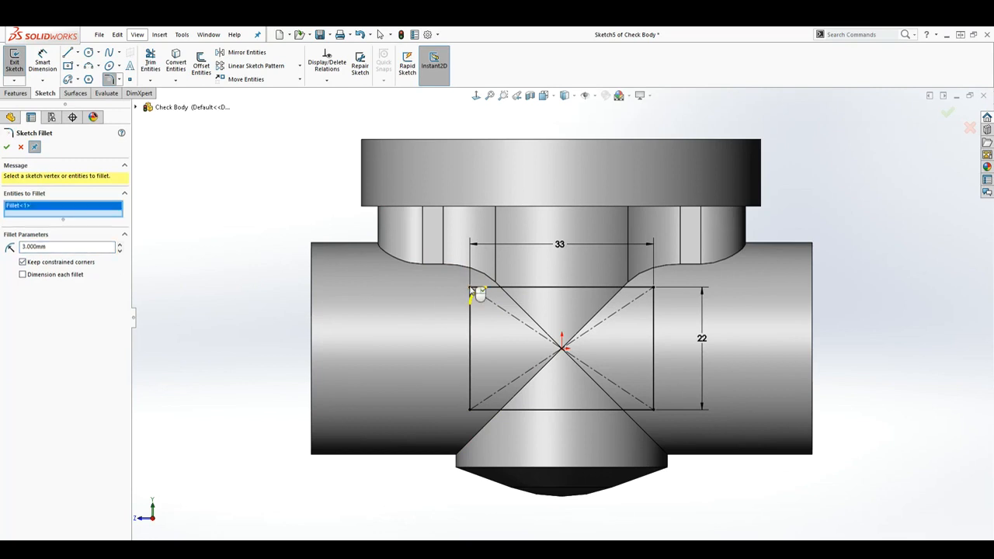
pyautogui.click(654, 290)
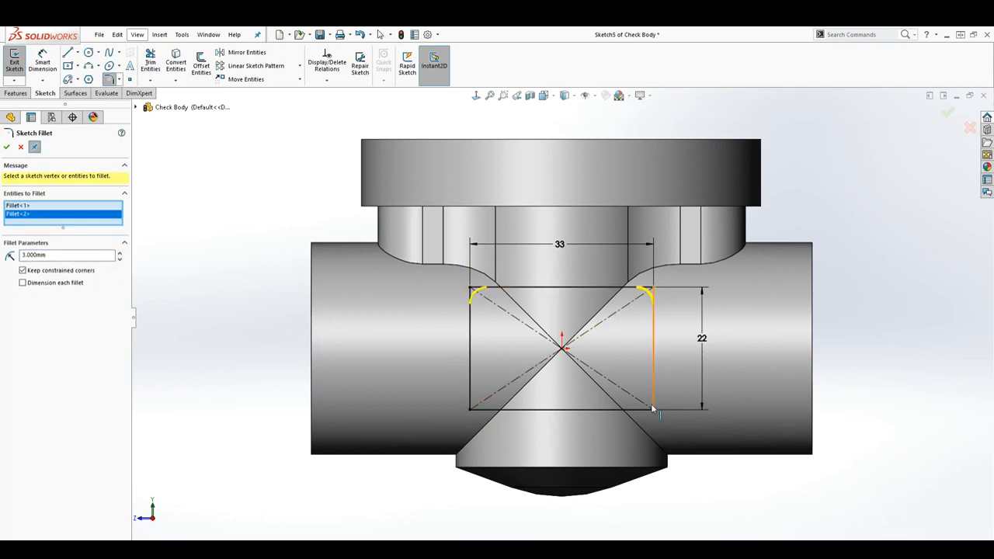
pyautogui.click(654, 408)
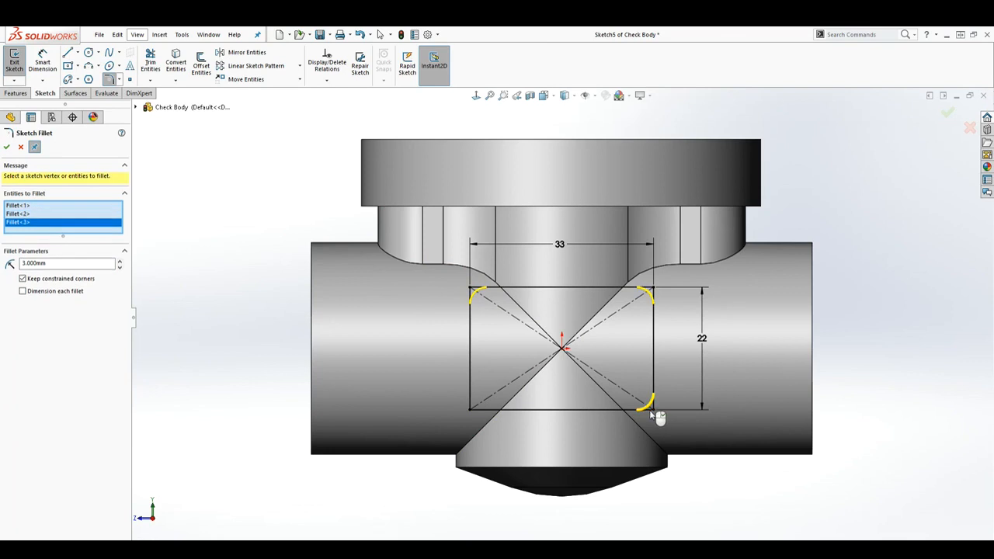
pyautogui.click(471, 408)
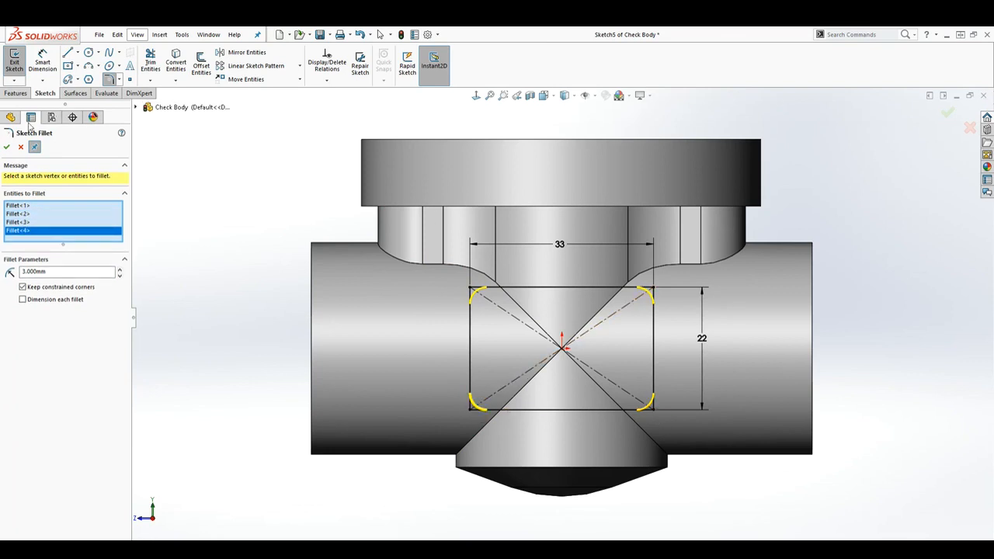
pyautogui.click(7, 147)
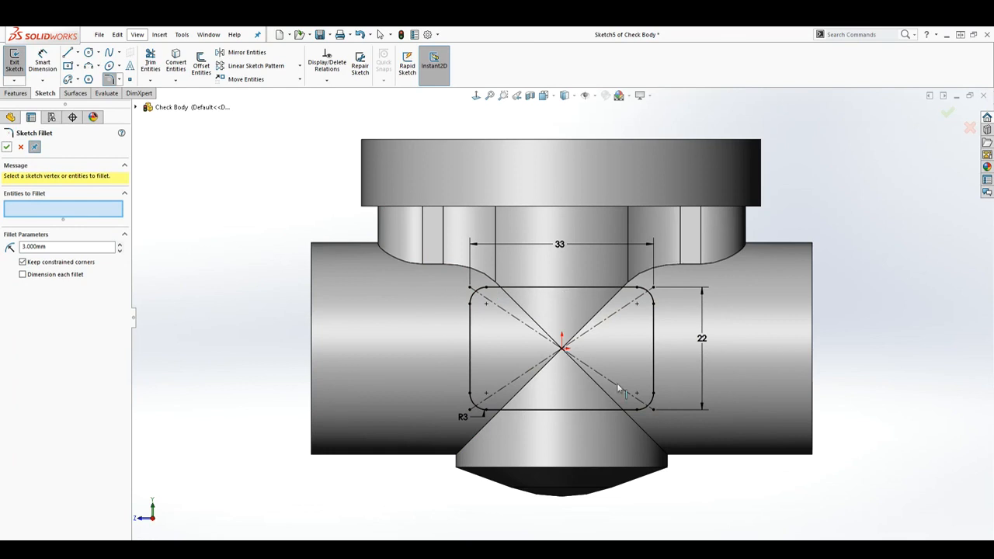
pyautogui.click(19, 94)
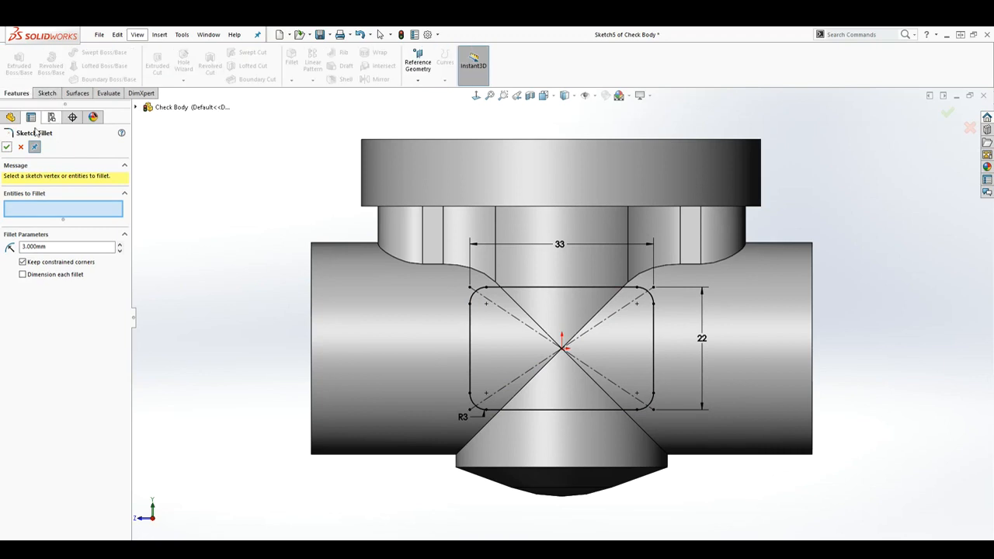
pyautogui.click(7, 147)
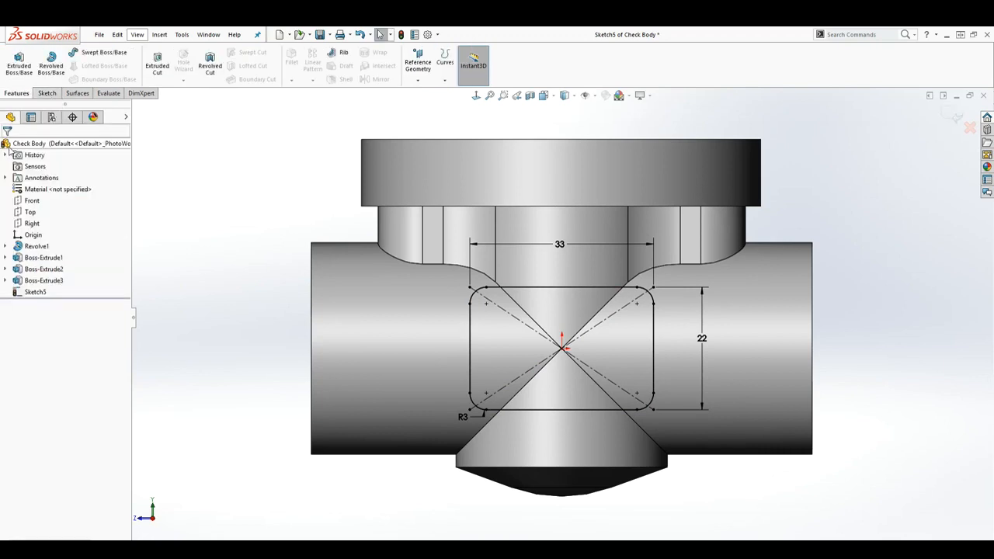
# Extrude the filleted rectangle as a blind boss 19.5 mm deep, merged with the valve body
pyautogui.click(21, 66)
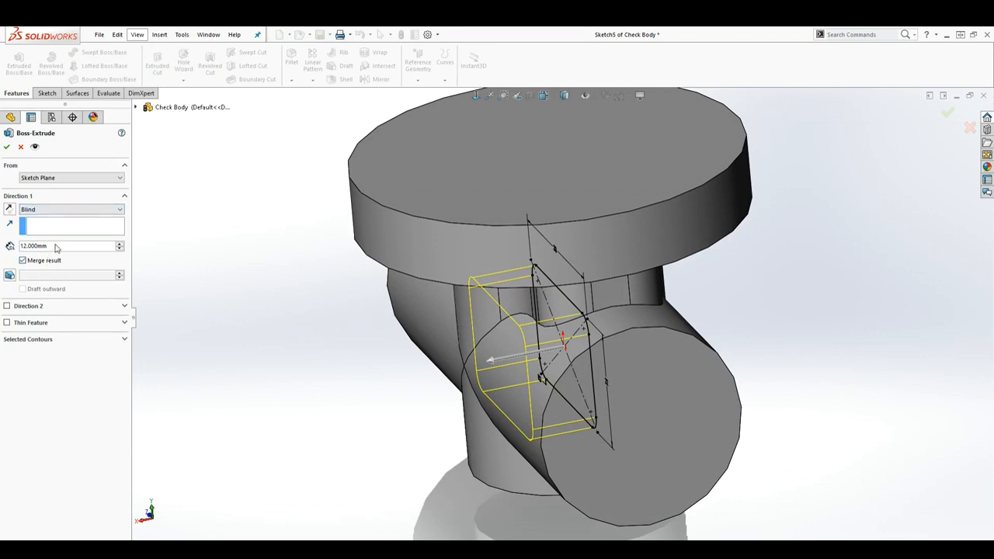
pyautogui.click(56, 245)
pyautogui.write('19.5')
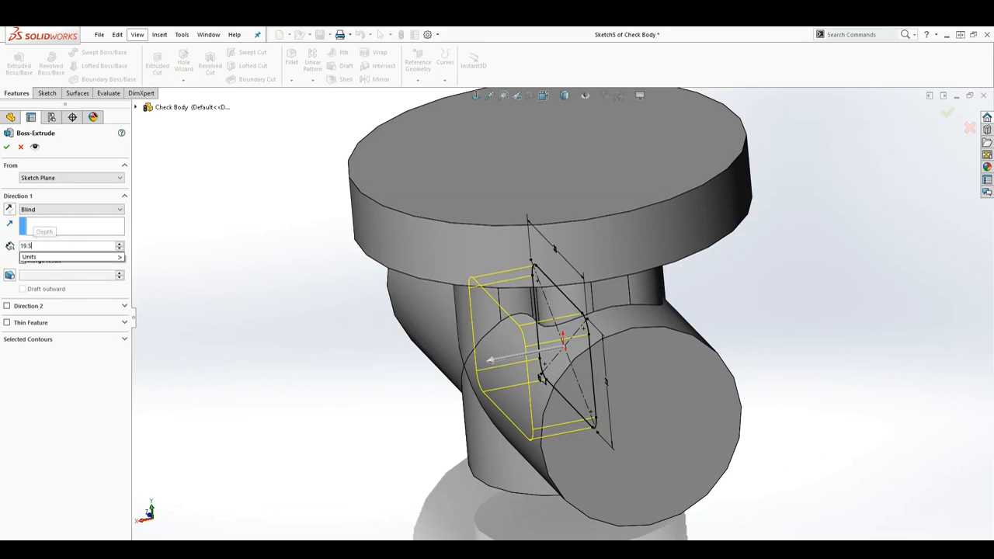
pyautogui.press('Return')
pyautogui.moveTo(449, 343); pyautogui.dragTo(449, 469, button='middle')
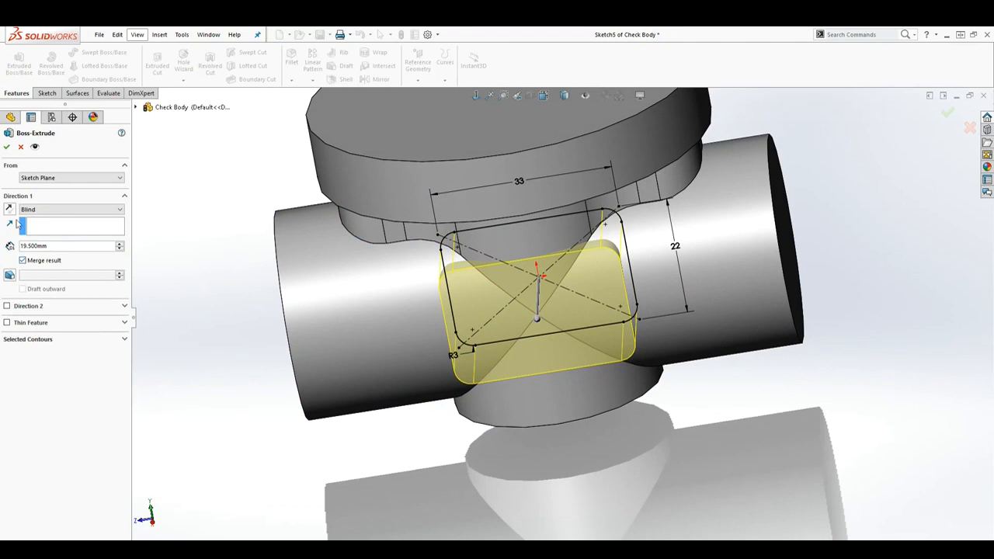
pyautogui.click(6, 146)
pyautogui.moveTo(683, 396); pyautogui.dragTo(800, 406, button='middle')
pyautogui.moveTo(809, 346); pyautogui.dragTo(666, 181, button='middle')
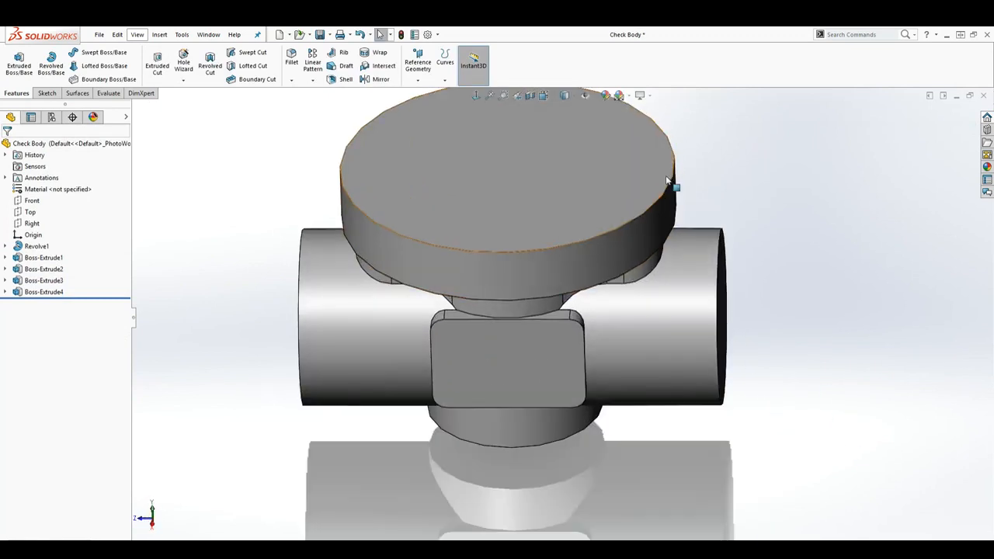
pyautogui.scroll(2, 666, 181)
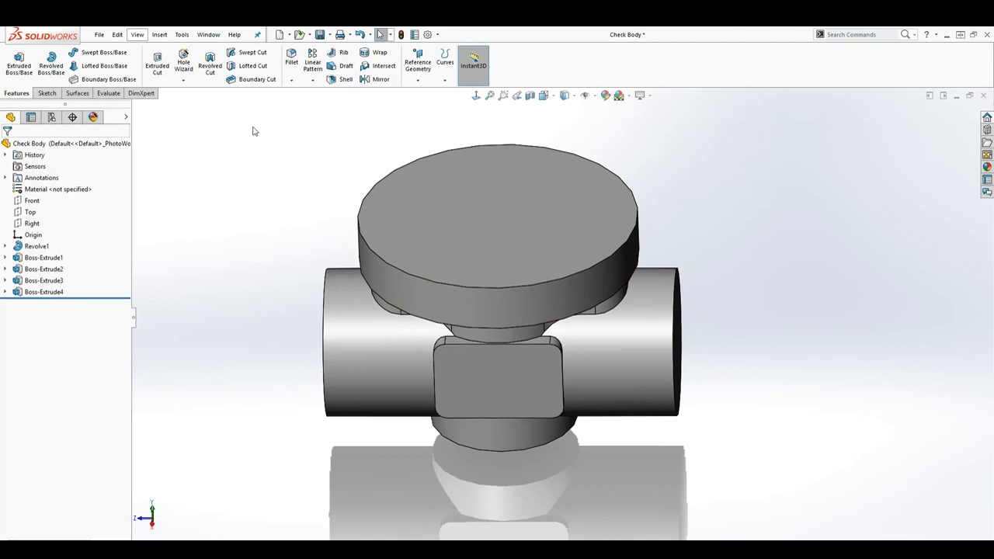